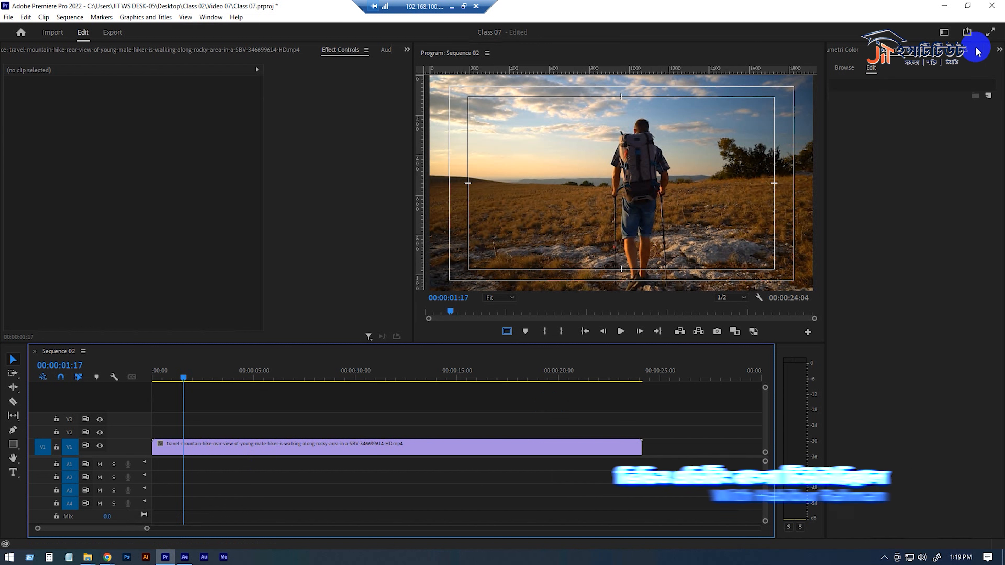
Replace the hiker clip in the timeline with the farmer-feet clip from the Footage bin, starting at the beginning of V1.
{"action": "left_click", "coordinate": [999, 49]}
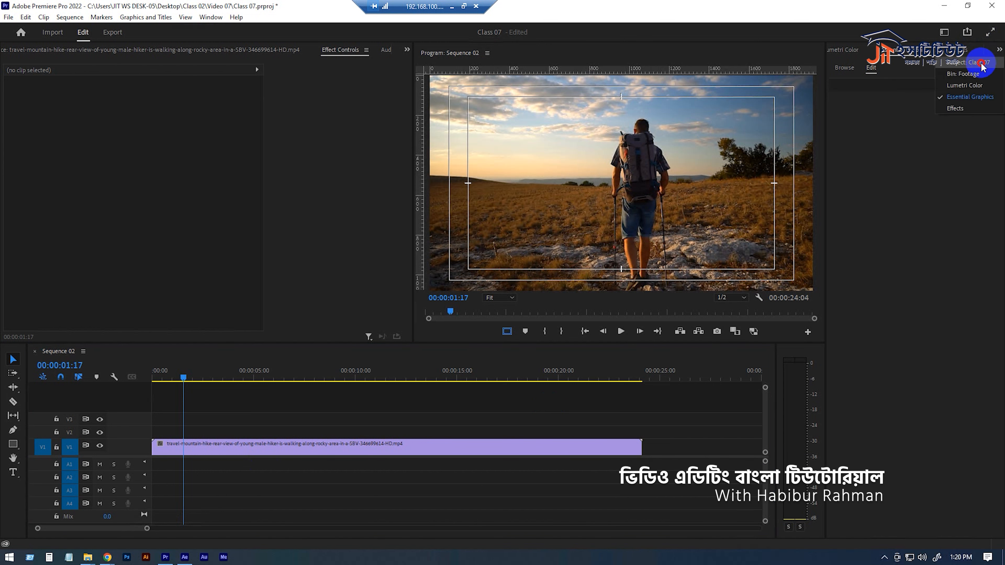
{"action": "left_click", "coordinate": [981, 64]}
{"action": "left_click_drag", "start_coordinate": [881, 116], "coordinate": [184, 453]}
{"action": "left_click", "coordinate": [247, 449]}
{"action": "key", "text": "Delete"}
{"action": "key", "text": "space"}
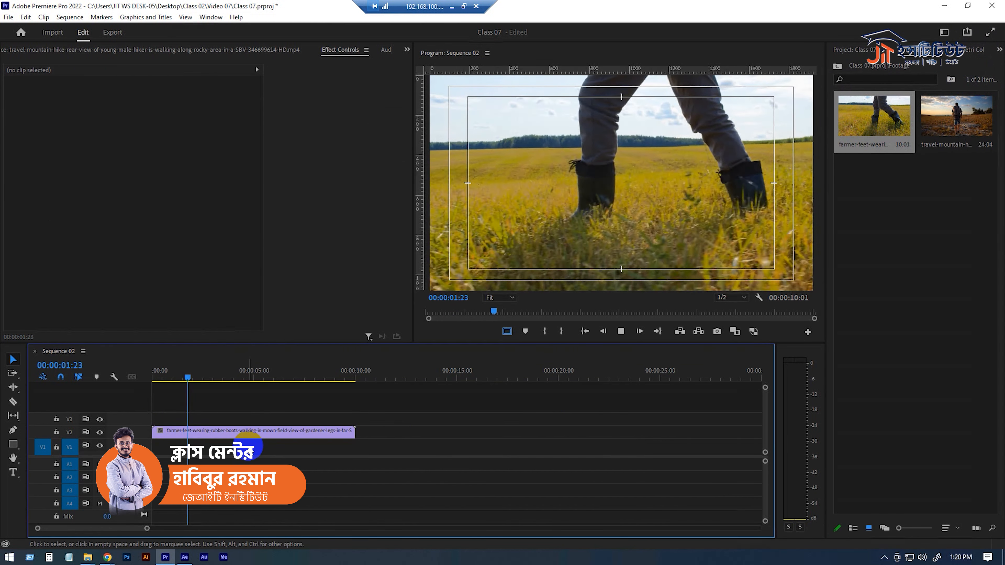
{"action": "left_click", "coordinate": [220, 431]}
{"action": "left_click_drag", "start_coordinate": [220, 431], "coordinate": [219, 452]}
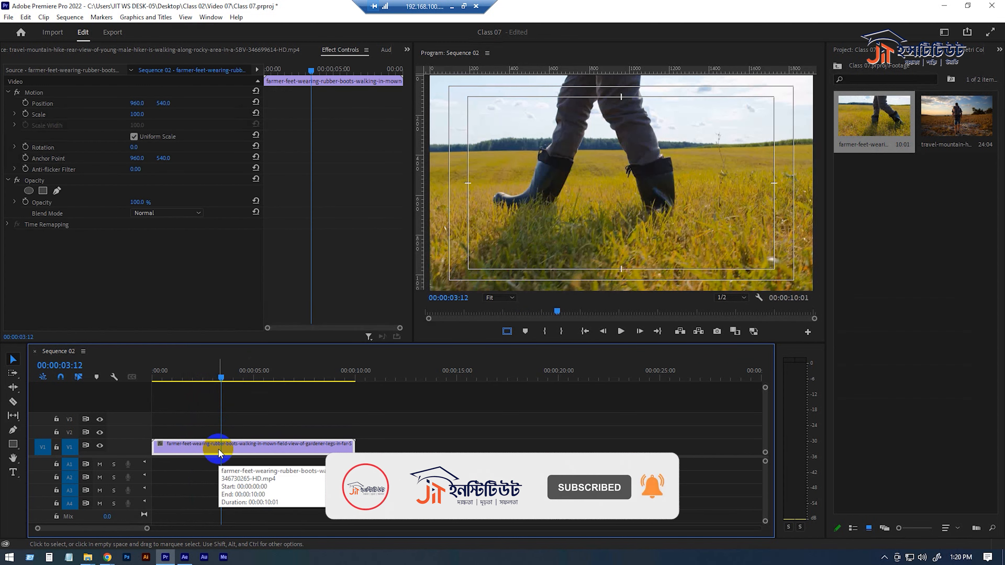
Set the farmer-feet clip's speed to 200% and play it back from the start.
{"action": "right_click", "coordinate": [247, 449]}
{"action": "left_click", "coordinate": [310, 343]}
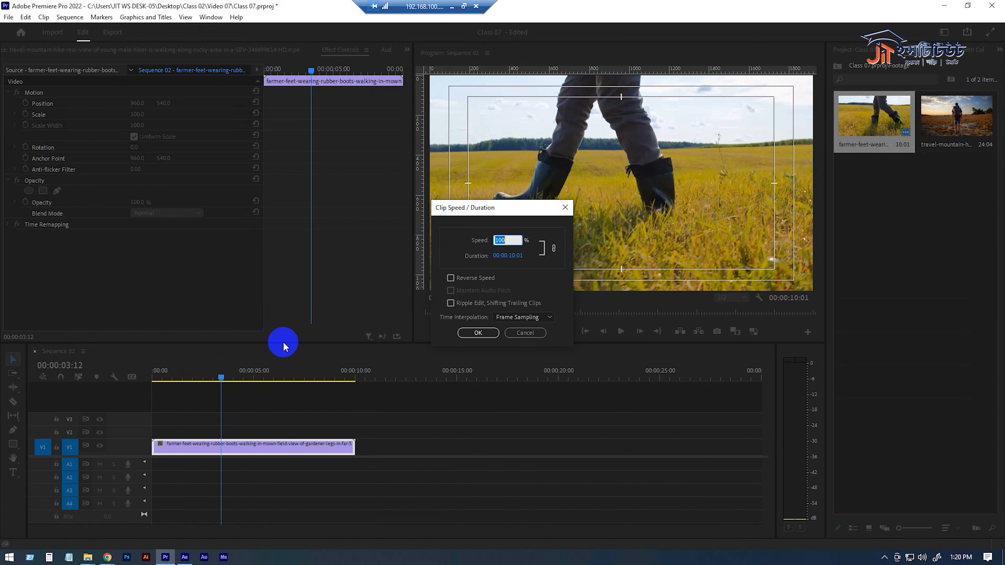
{"action": "type", "text": "200"}
{"action": "key", "text": "Return"}
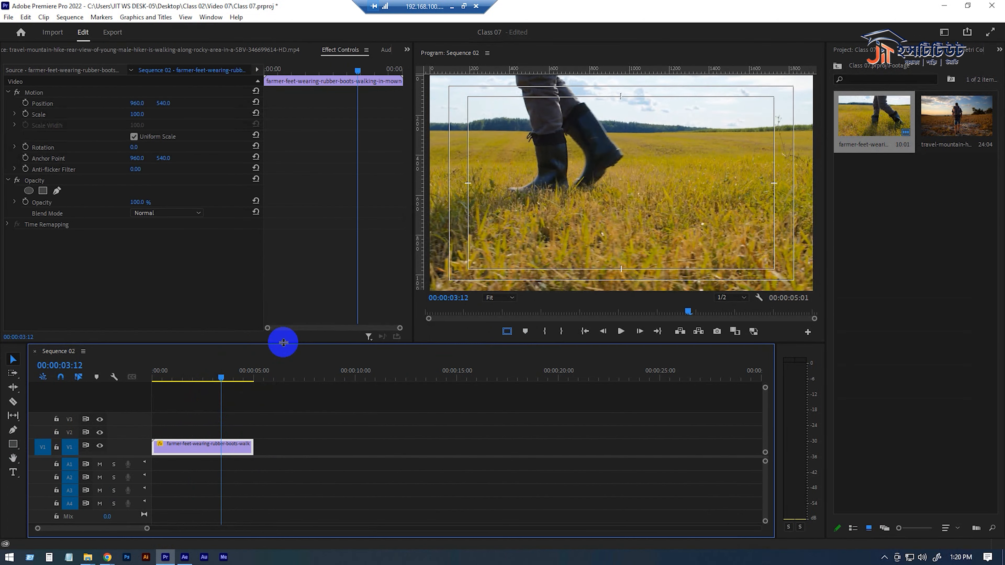
{"action": "left_click_drag", "start_coordinate": [191, 379], "coordinate": [116, 379]}
{"action": "key", "text": "space"}
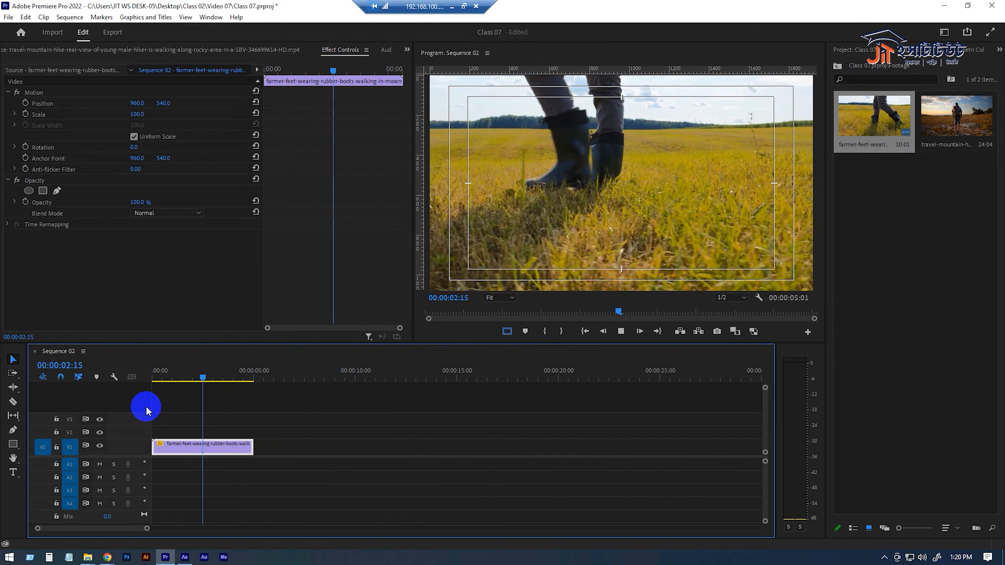
{"action": "key", "text": "space"}
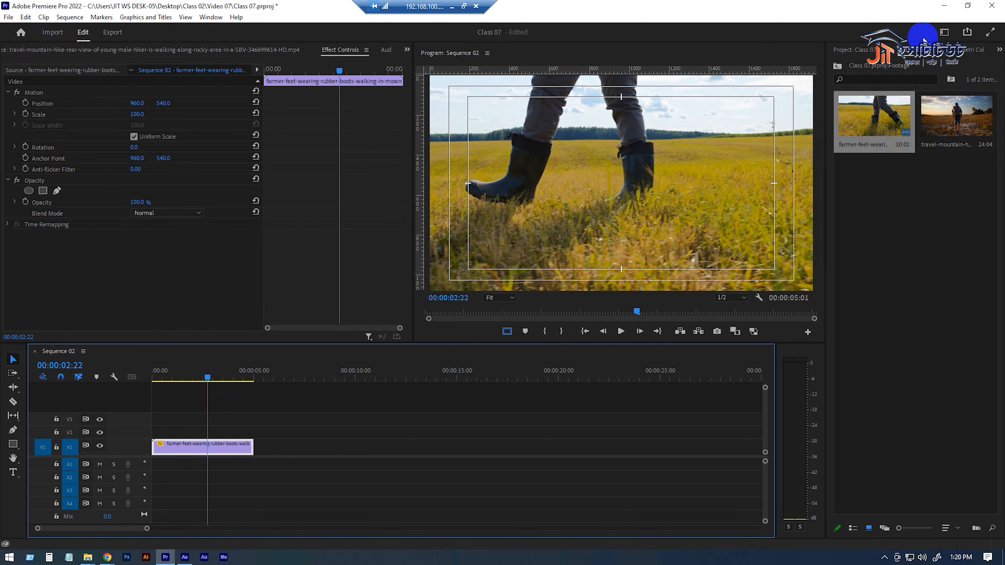
Search the effects library for "stabi" and locate the Warp Stabilizer effect.
{"action": "left_click", "coordinate": [1000, 50]}
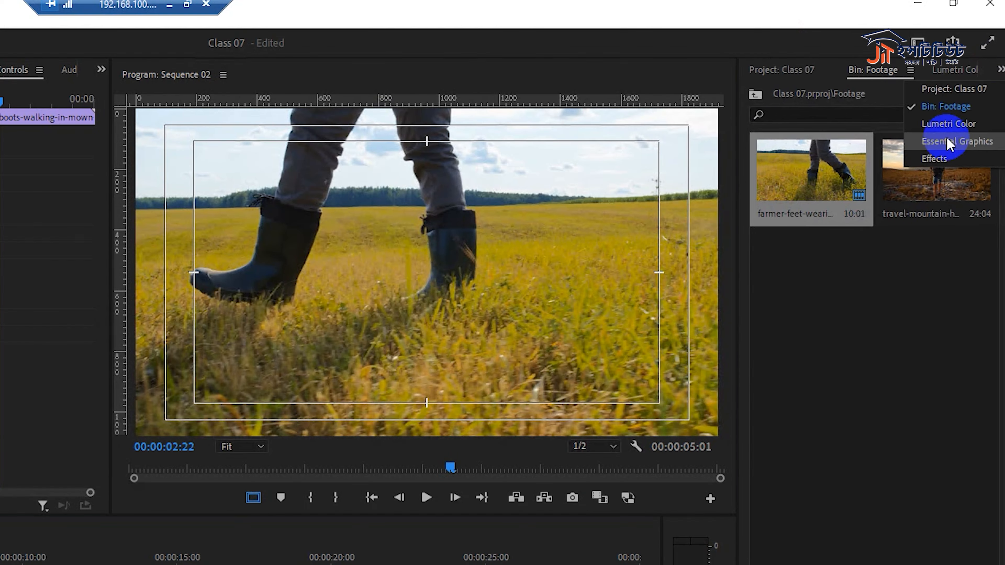
{"action": "left_click", "coordinate": [962, 93]}
{"action": "left_click_drag", "start_coordinate": [797, 89], "coordinate": [731, 90]}
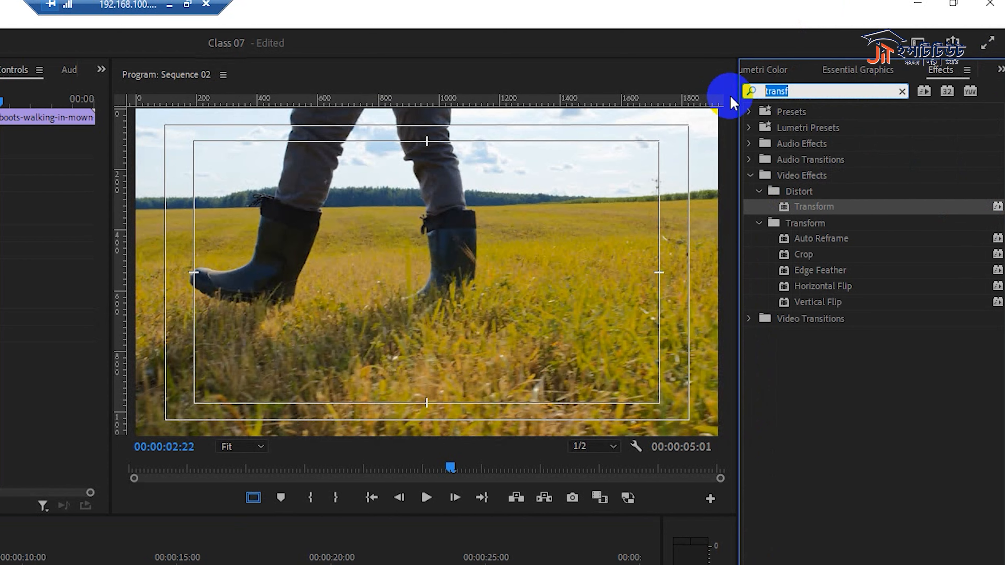
{"action": "key", "text": "BackSpace"}
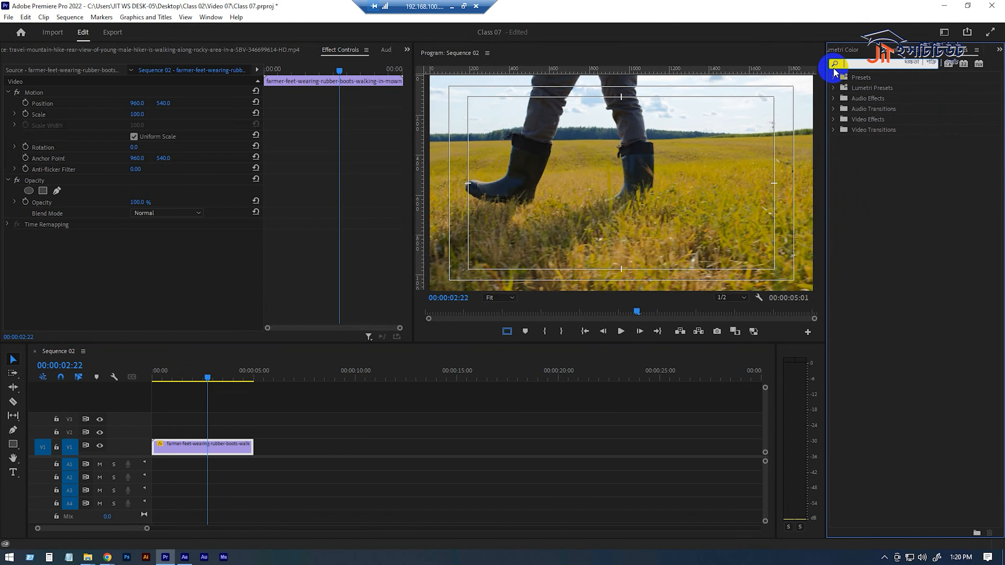
{"action": "type", "text": "s"}
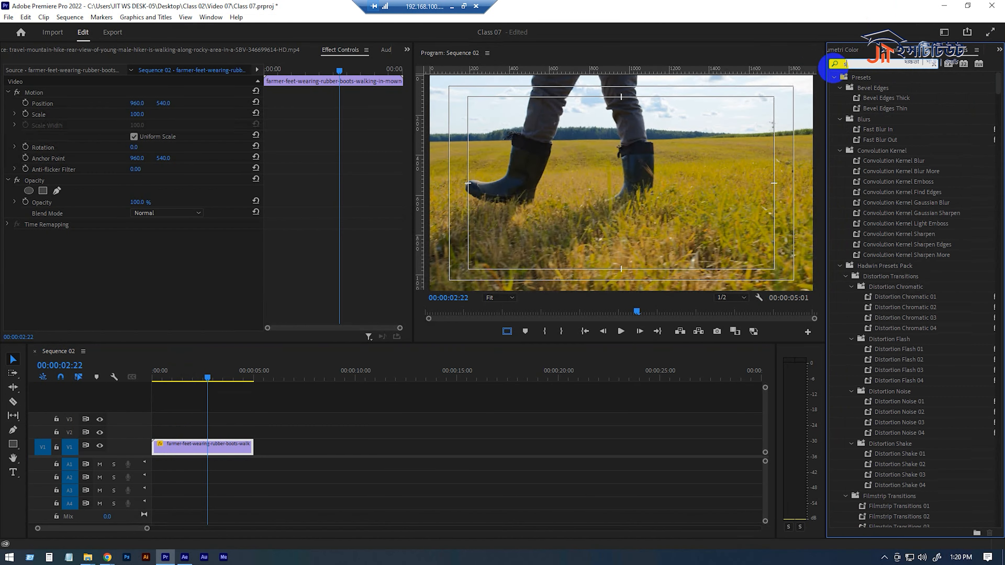
{"action": "scroll", "coordinate": [860, 382], "scroll_direction": "down", "scroll_amount": 5}
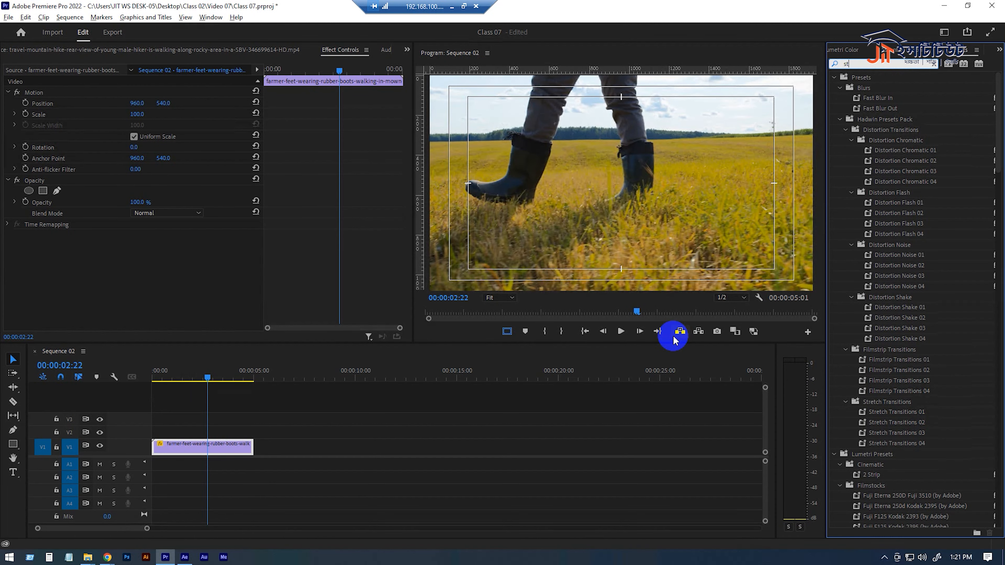
{"action": "type", "text": "ta"}
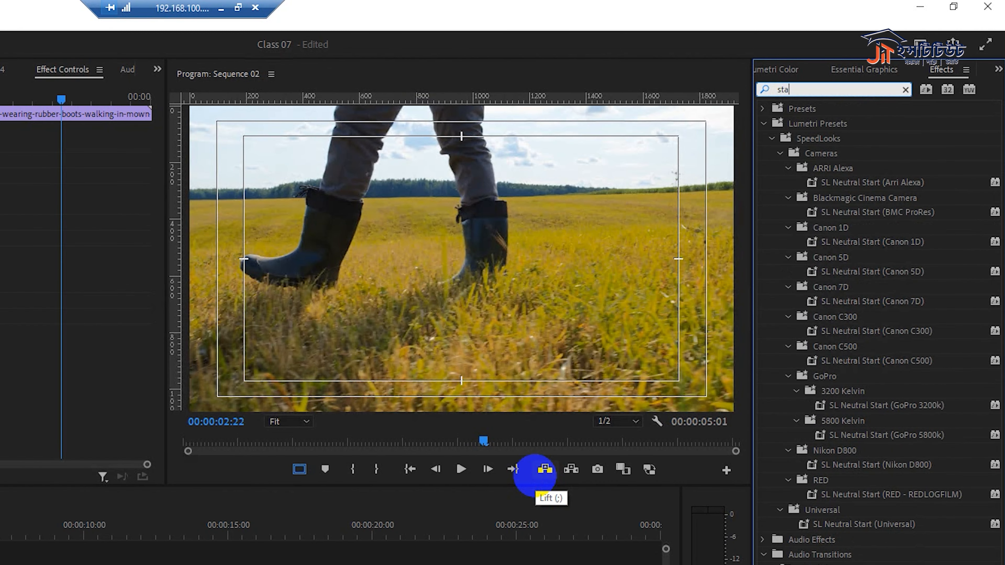
{"action": "type", "text": "bi"}
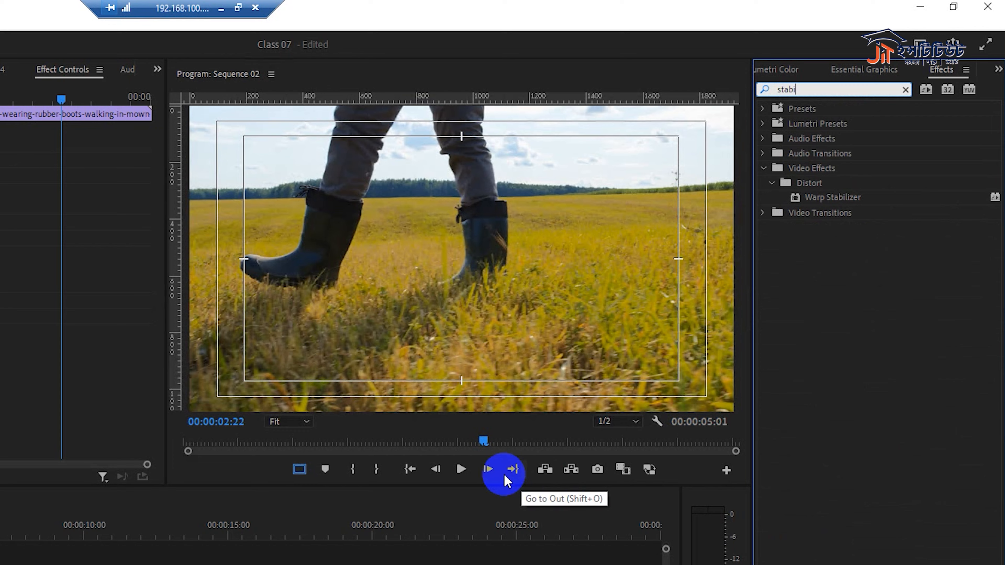
{"action": "left_click", "coordinate": [829, 196]}
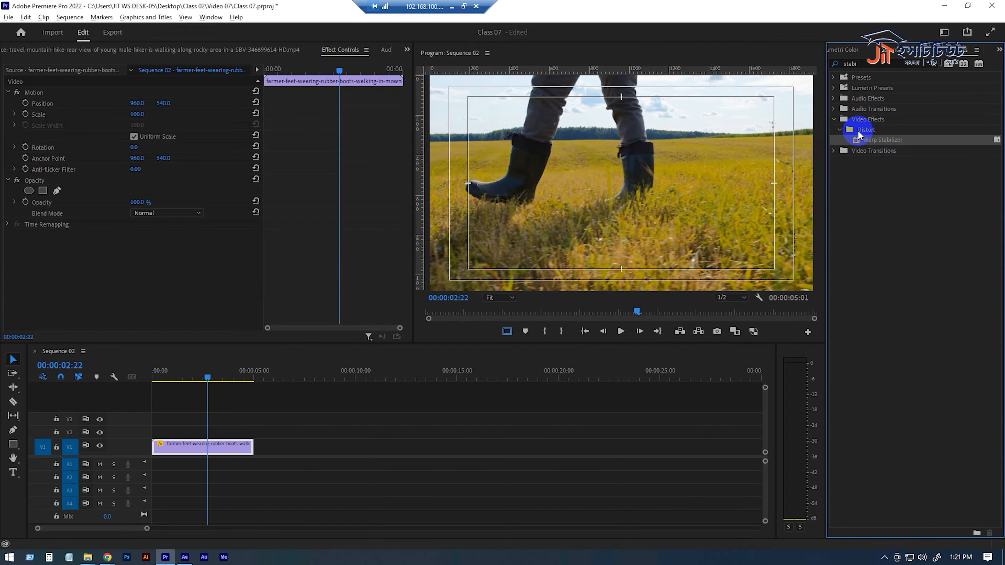
Clear the effects search and expand the Distort group under Video Effects.
{"action": "left_click", "coordinate": [931, 64]}
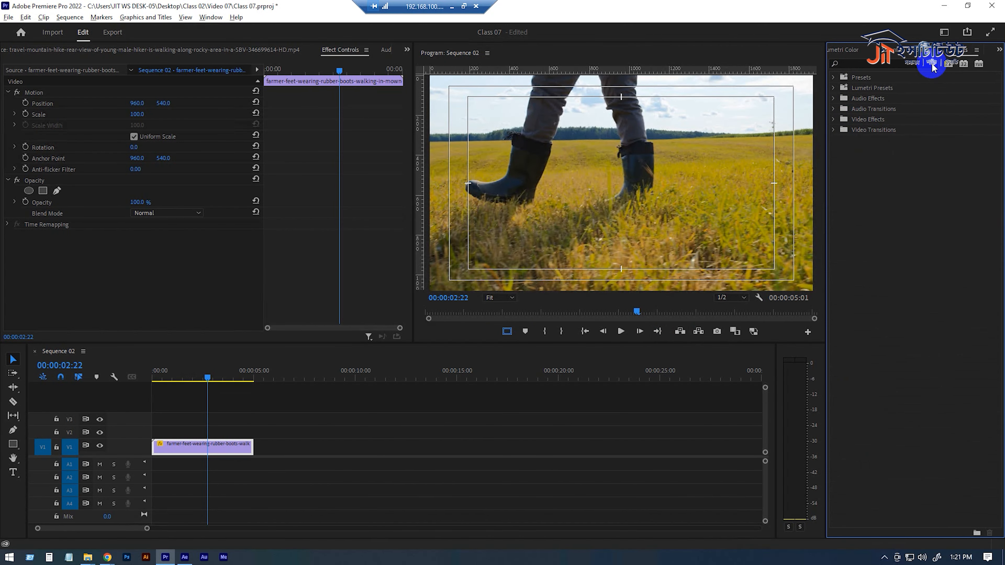
{"action": "left_click", "coordinate": [833, 119]}
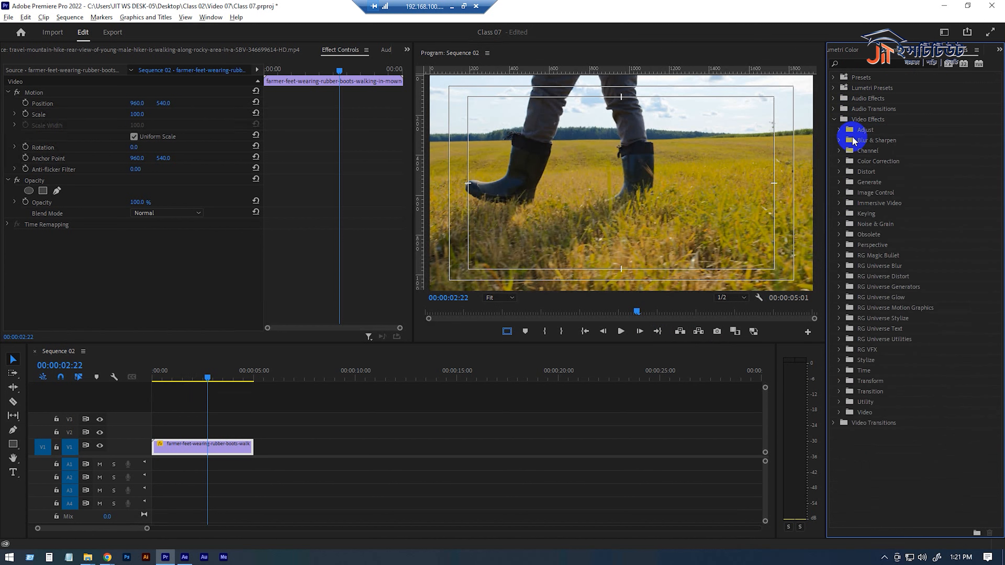
{"action": "left_click", "coordinate": [838, 173]}
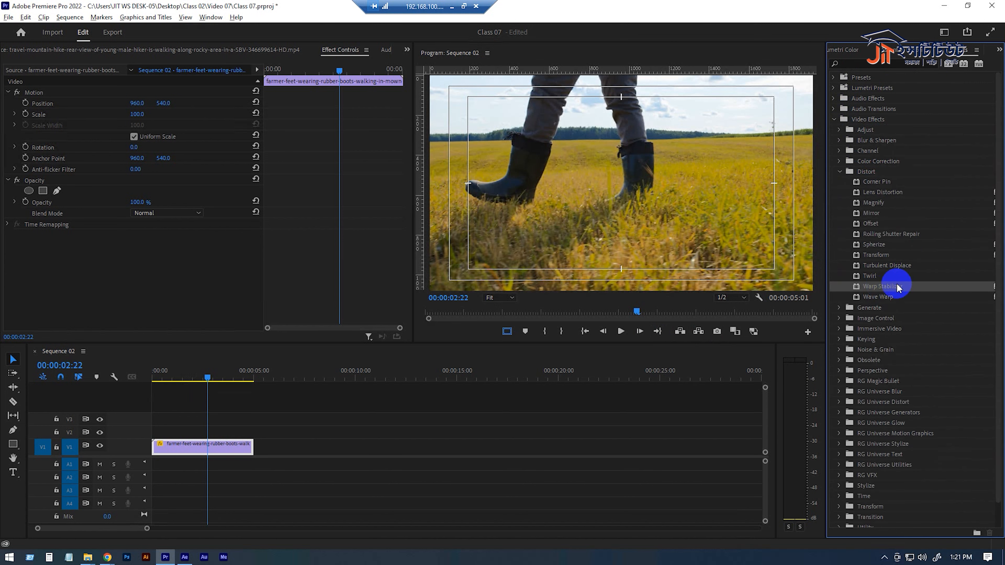
Try applying Warp Stabilizer directly to the sped-up farmer-feet clip and undo it.
{"action": "left_click_drag", "start_coordinate": [897, 288], "coordinate": [178, 441]}
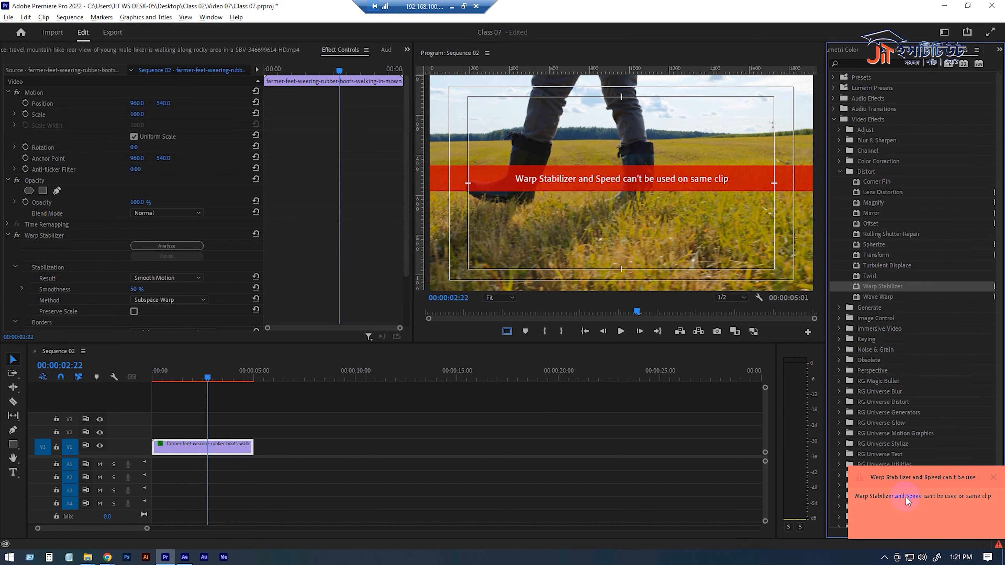
{"action": "left_click", "coordinate": [946, 502]}
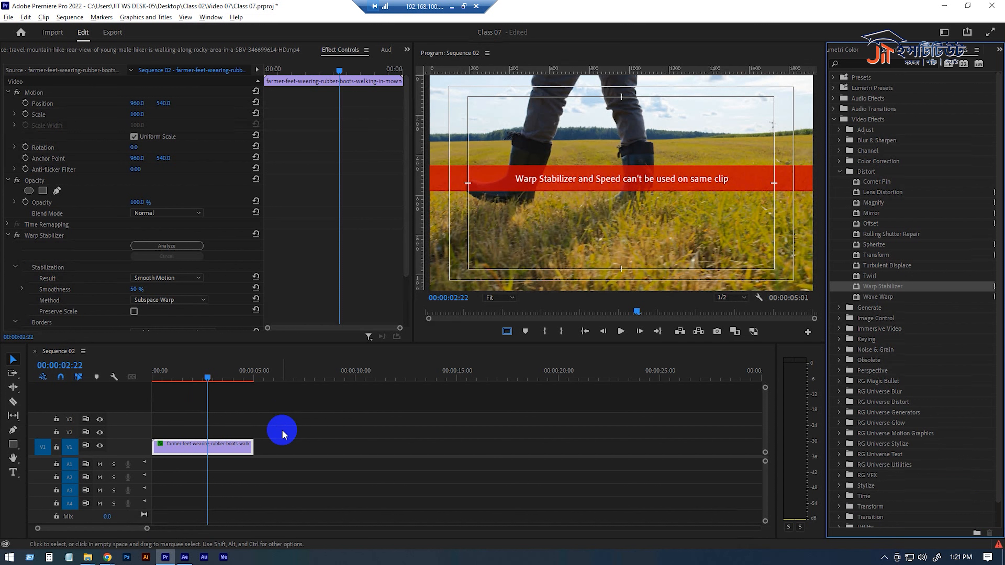
{"action": "key", "text": "ctrl+z"}
Nest the sped-up farmer-feet clip on V1, accepting the suggested nested sequence name.
{"action": "left_click", "coordinate": [181, 453]}
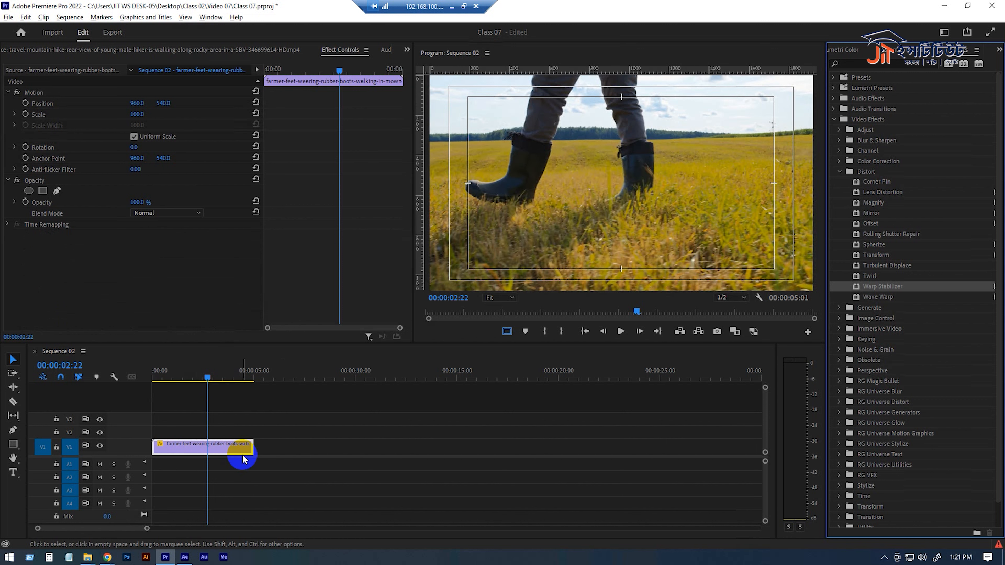
{"action": "right_click", "coordinate": [230, 444]}
{"action": "left_click", "coordinate": [258, 289]}
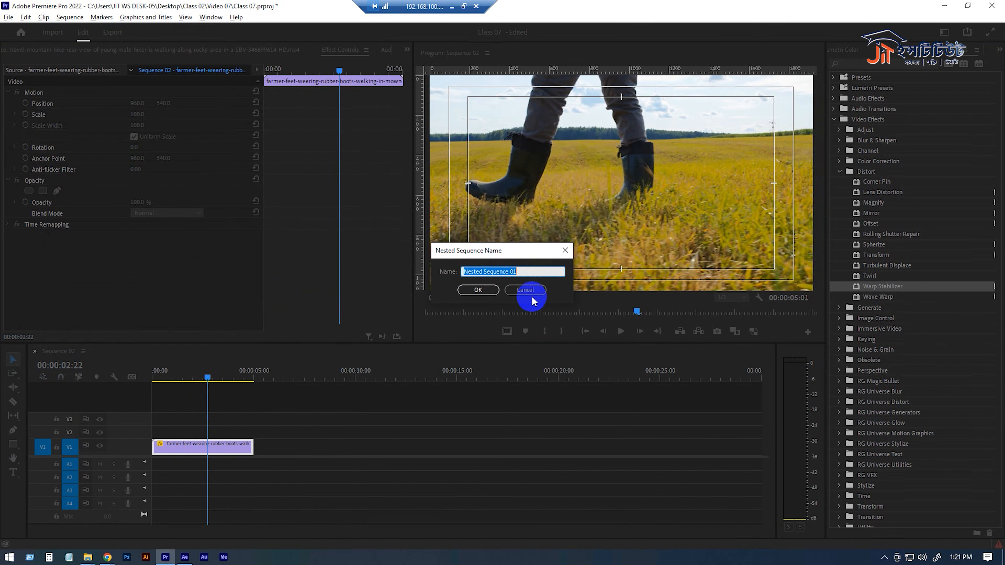
{"action": "left_click", "coordinate": [479, 291]}
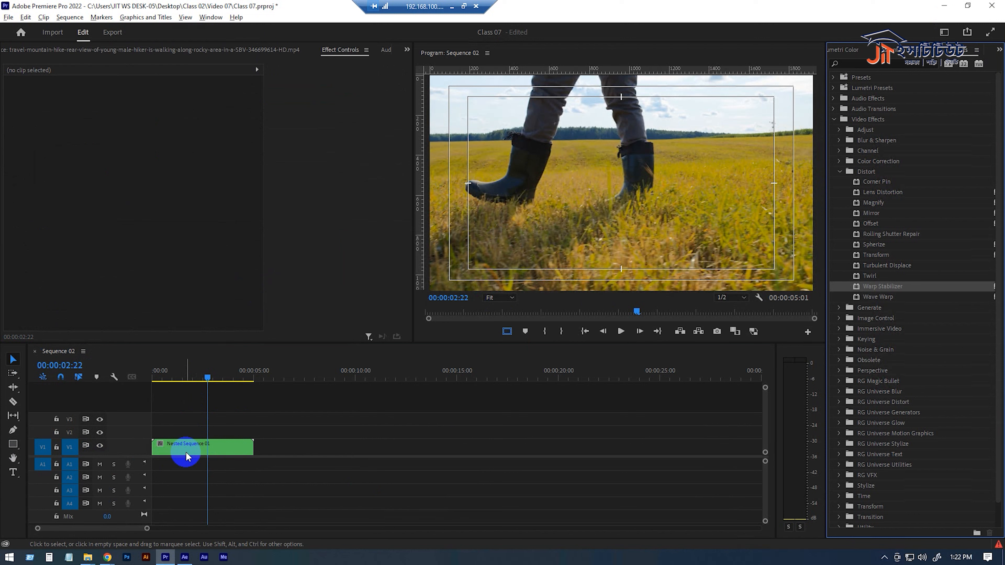
Apply the Warp Stabilizer effect to the nested sequence on V1 and bring its settings into view.
{"action": "left_click", "coordinate": [219, 447]}
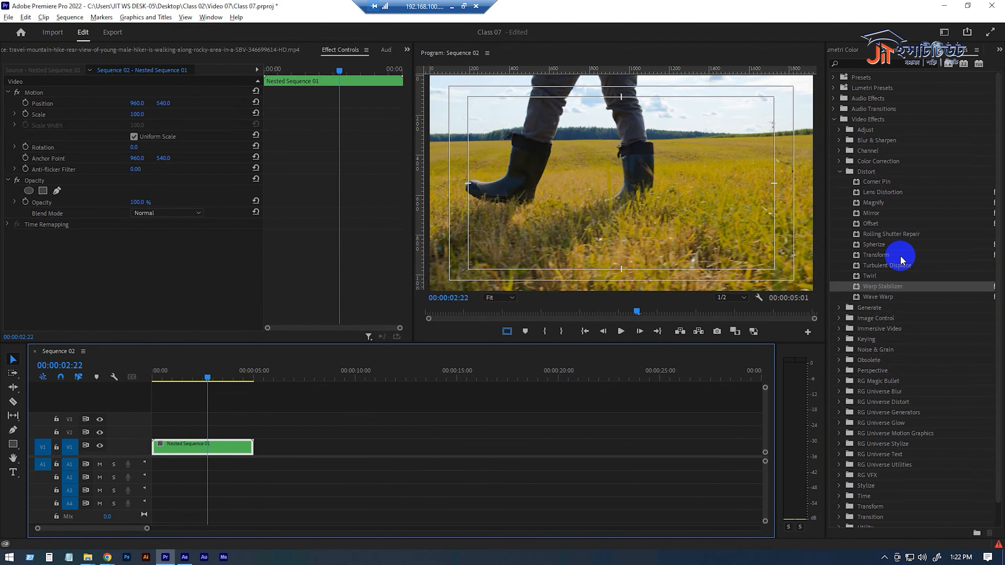
{"action": "left_click_drag", "start_coordinate": [877, 288], "coordinate": [196, 457]}
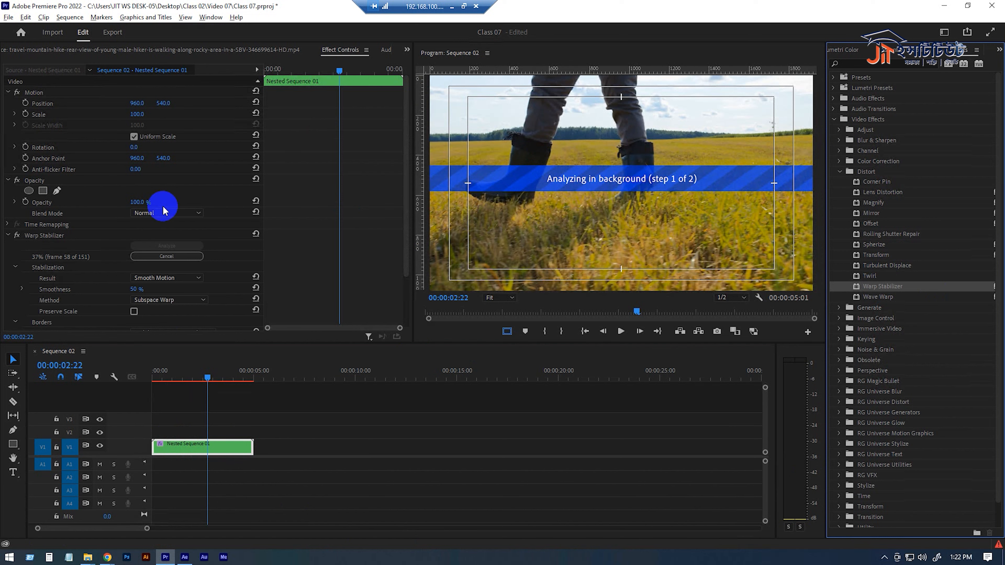
{"action": "scroll", "coordinate": [238, 242], "scroll_direction": "down", "scroll_amount": 3}
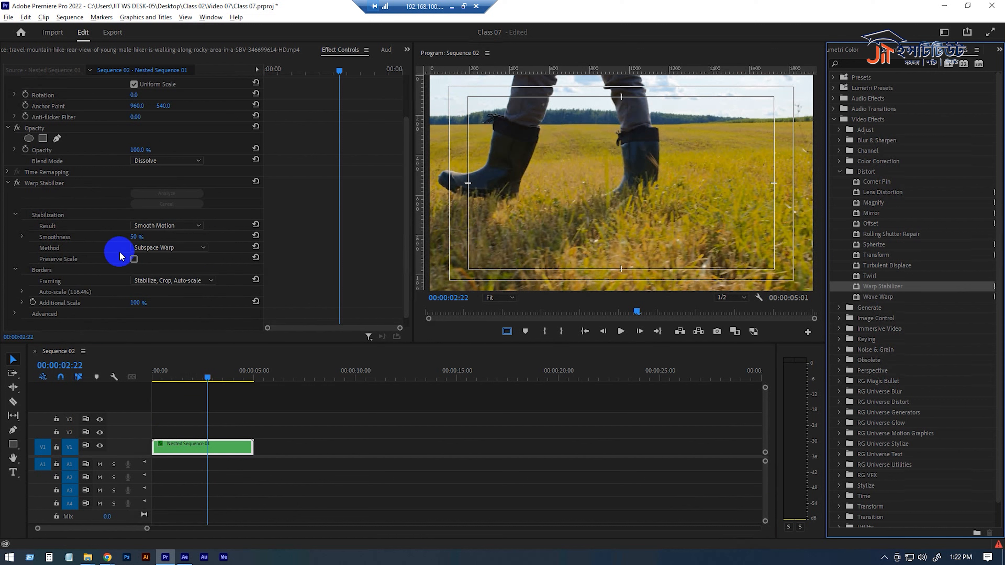
Play the stabilized nested sequence from the start to check the motion.
{"action": "left_click_drag", "start_coordinate": [157, 376], "coordinate": [128, 380]}
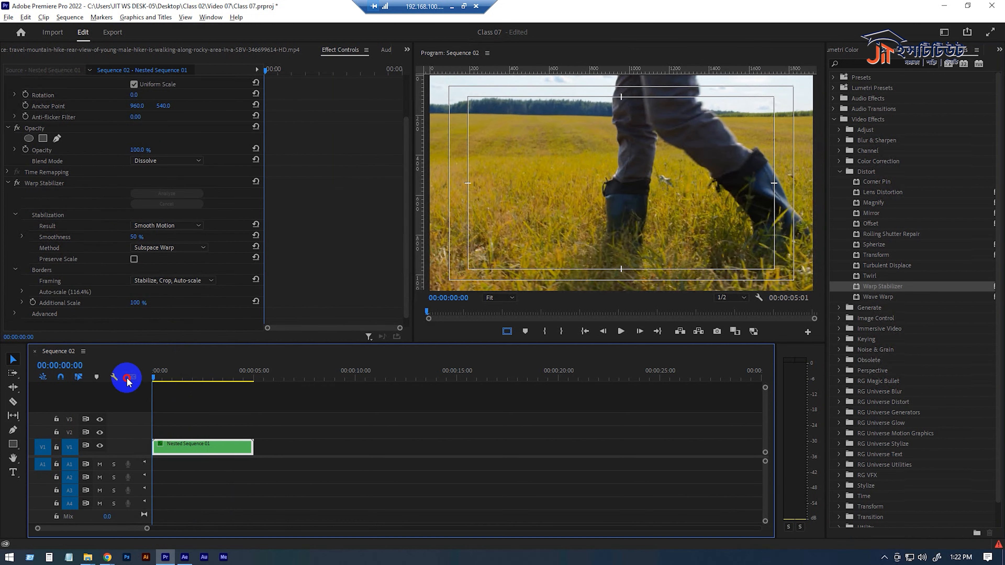
{"action": "key", "text": "space"}
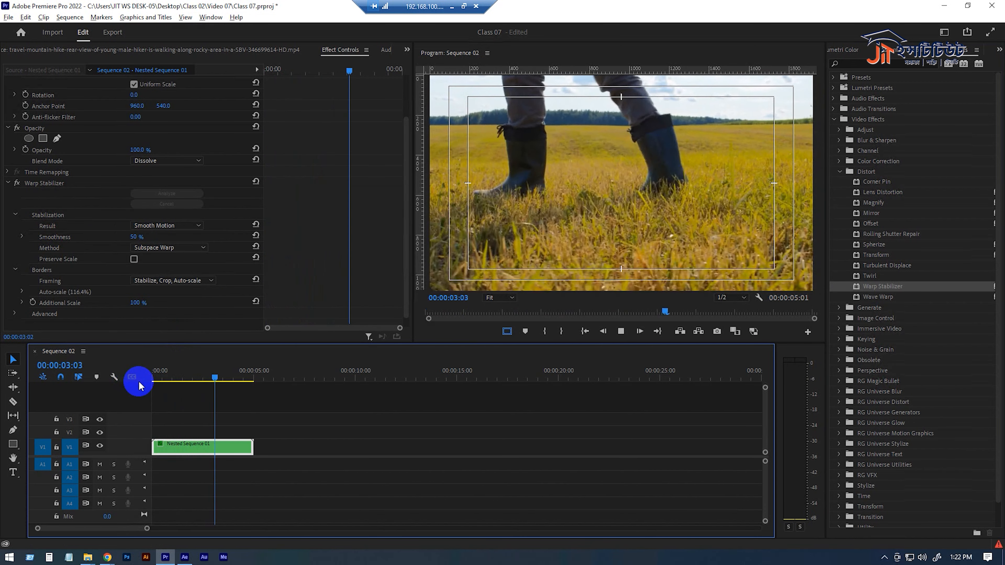
{"action": "key", "text": "space"}
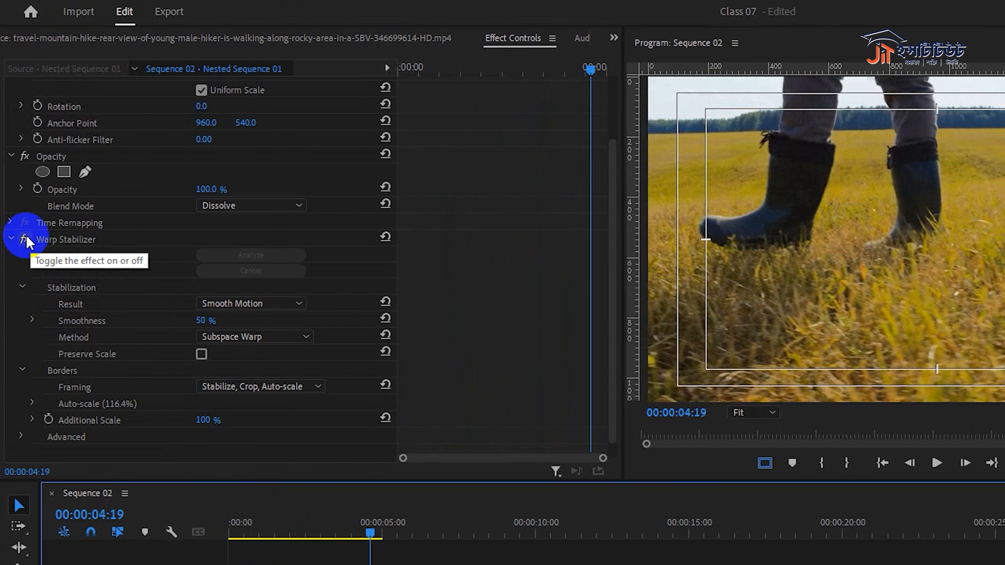
Compare the footage with Warp Stabilizer off and on, playing the unstabilized version, and finish with the effect enabled and the playhead at the start.
{"action": "left_click", "coordinate": [24, 240]}
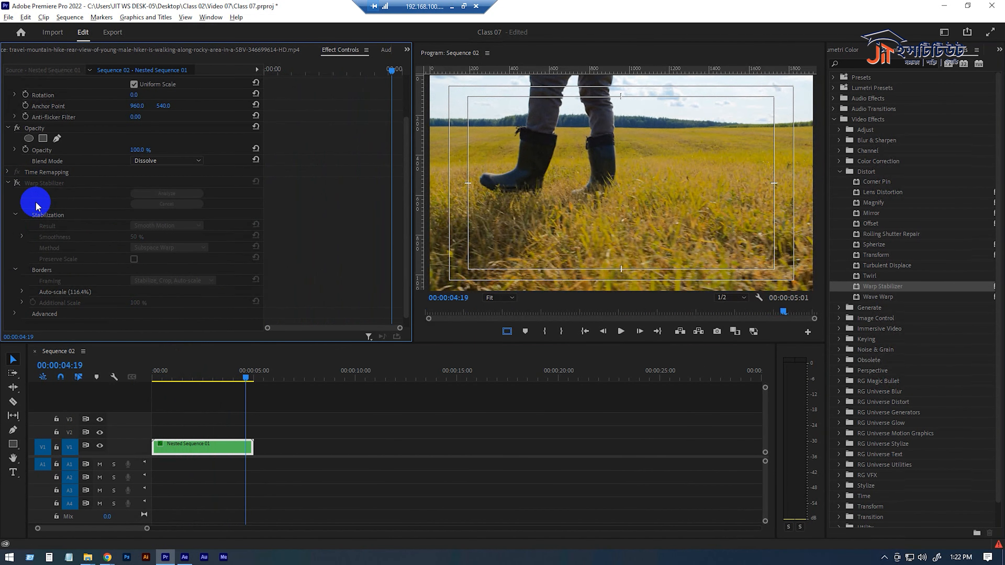
{"action": "left_click", "coordinate": [16, 183]}
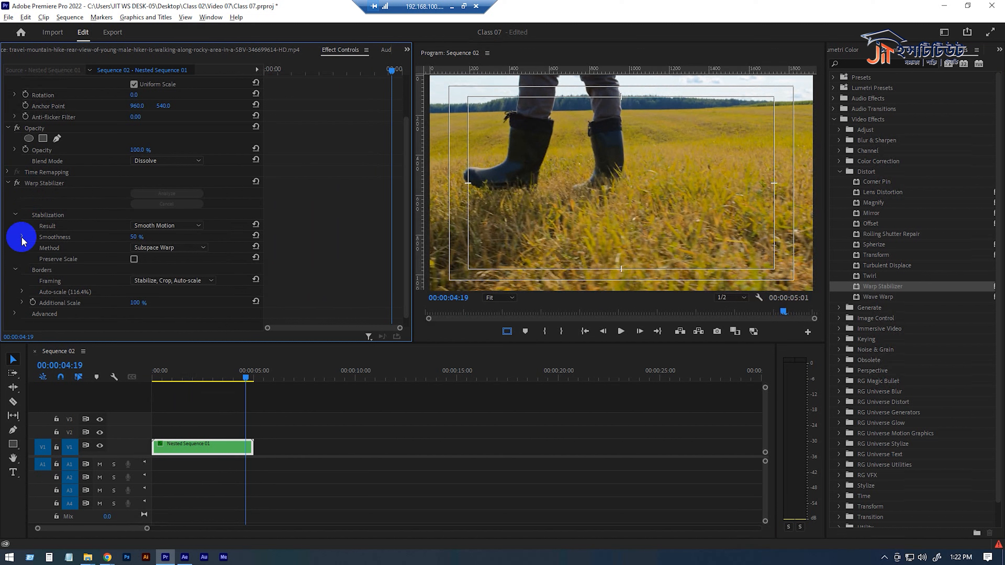
{"action": "left_click", "coordinate": [17, 184]}
{"action": "left_click_drag", "start_coordinate": [210, 374], "coordinate": [64, 368]}
{"action": "key", "text": "space"}
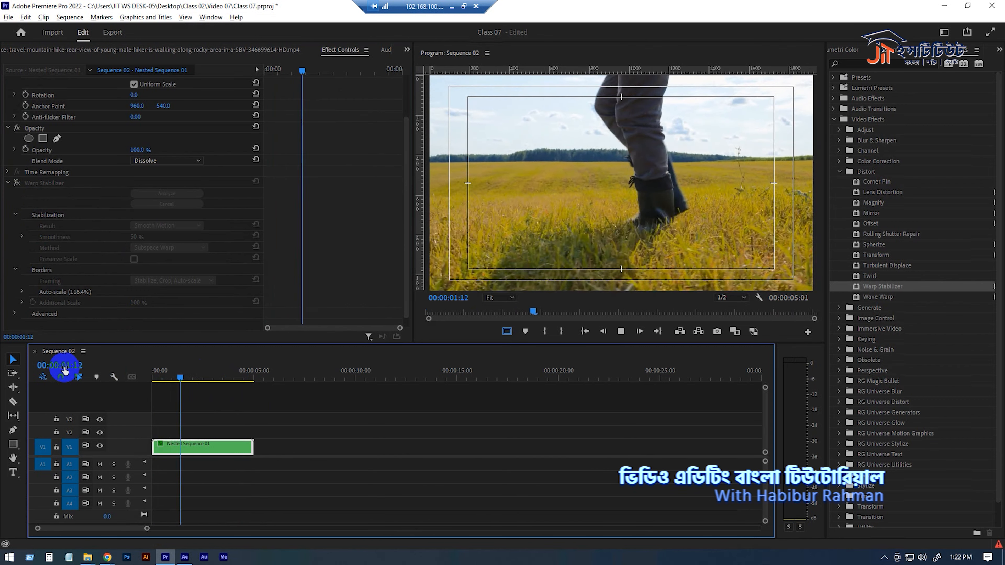
{"action": "key", "text": "space"}
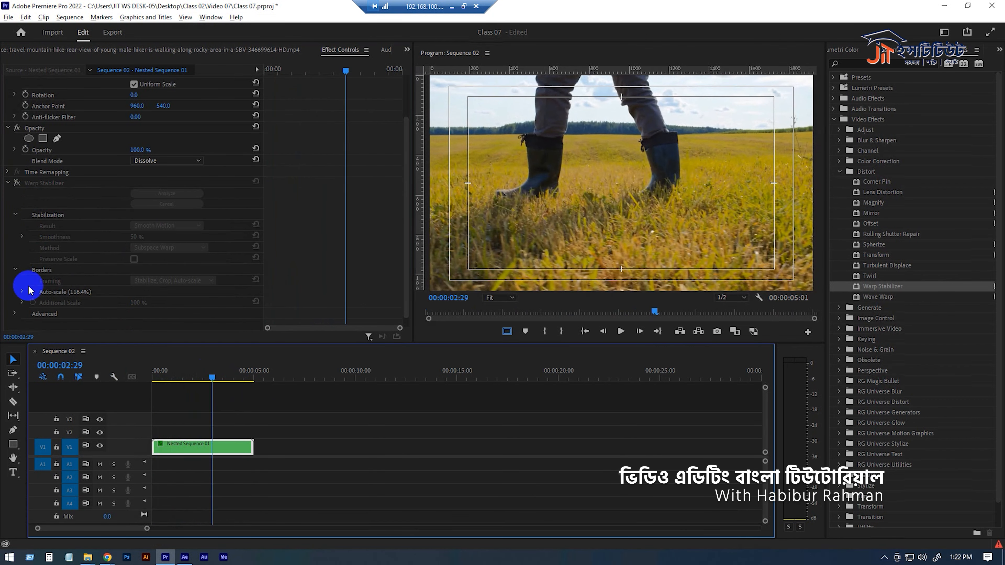
{"action": "left_click", "coordinate": [17, 184]}
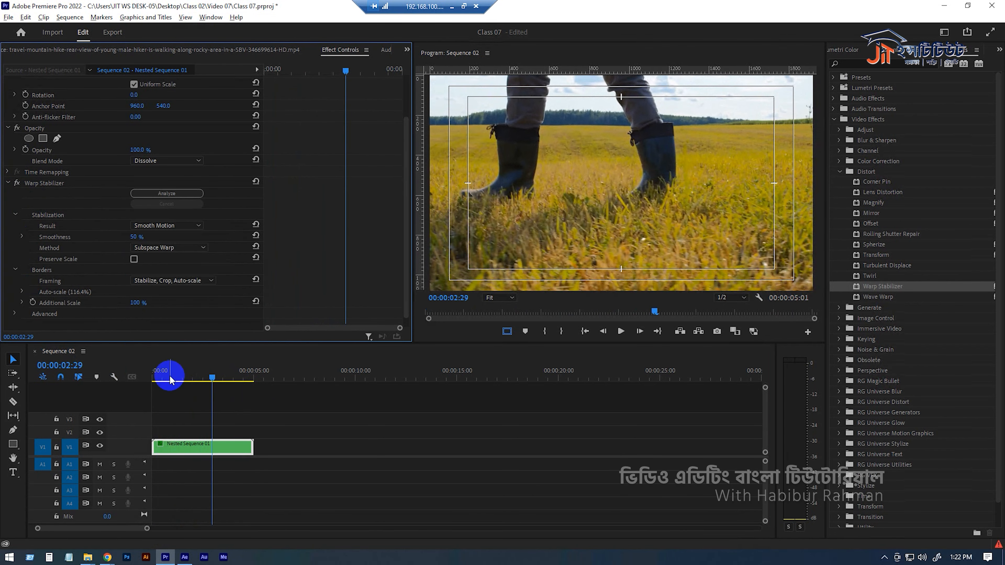
{"action": "left_click_drag", "start_coordinate": [171, 375], "coordinate": [43, 373]}
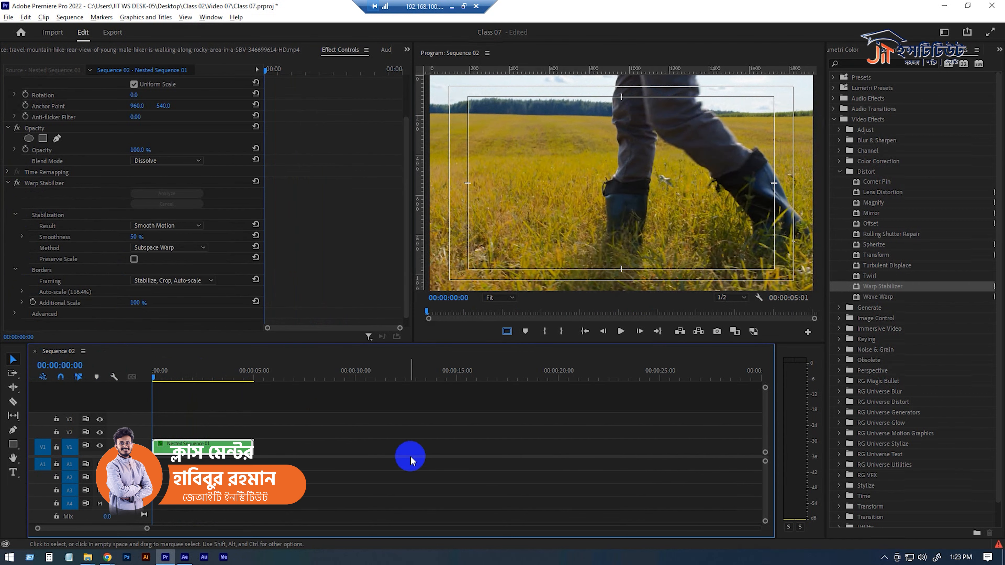
Play the opening of the stabilized nested sequence to check its motion.
{"action": "key", "text": "space"}
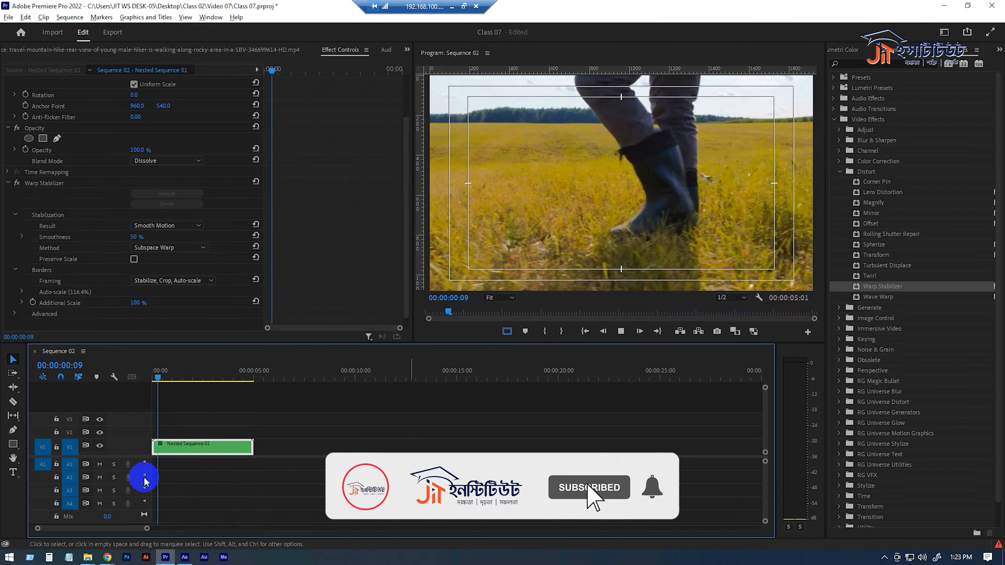
{"action": "key", "text": "space"}
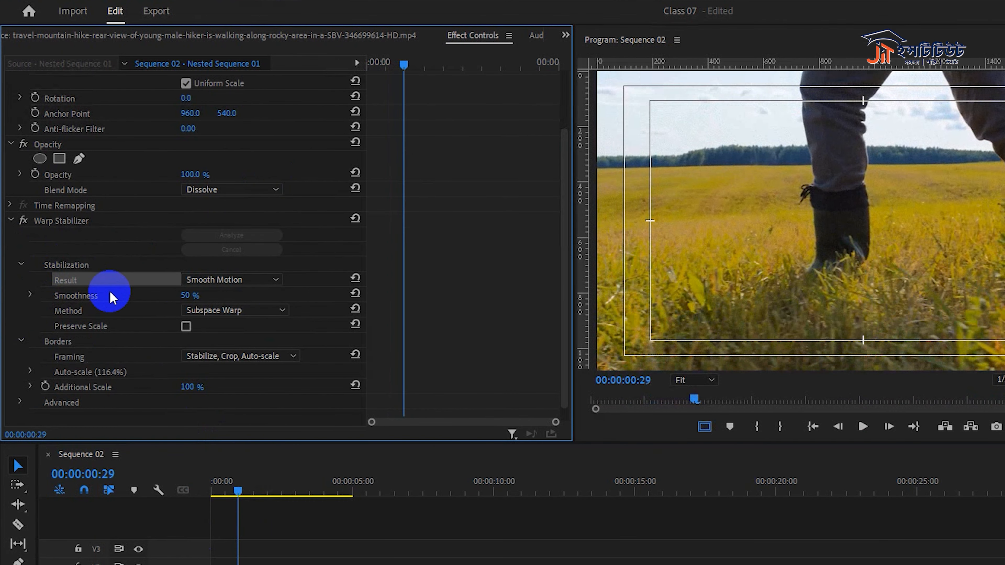
Try Warp Stabilizer's No Motion result, playing the sequence from the start, and return Result to Smooth Motion.
{"action": "left_click", "coordinate": [225, 283]}
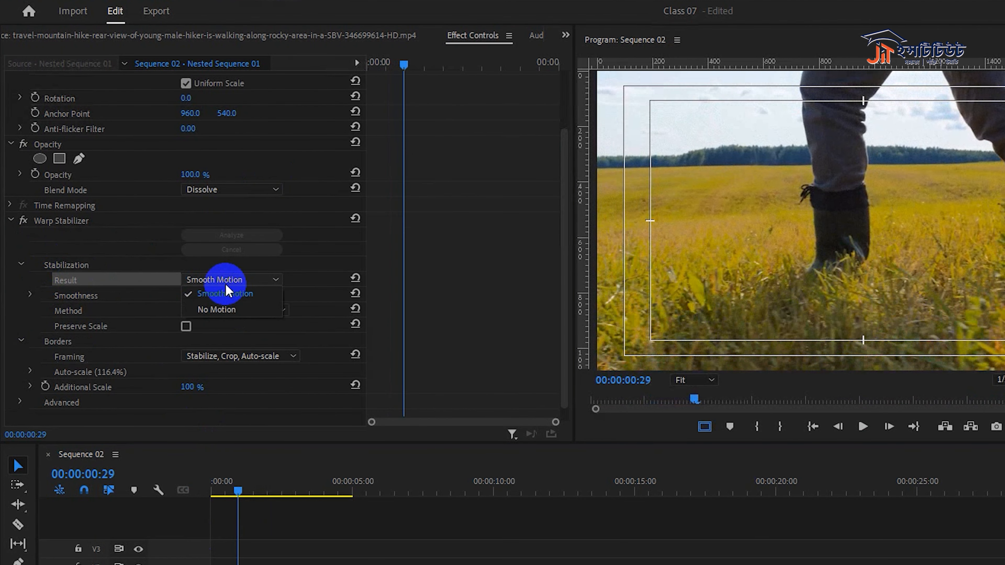
{"action": "left_click", "coordinate": [221, 312]}
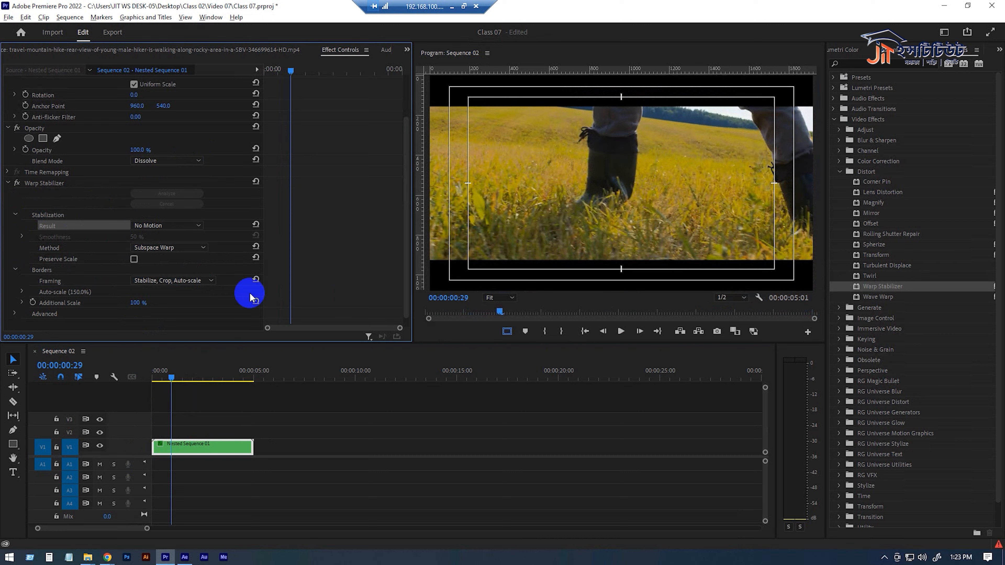
{"action": "left_click", "coordinate": [155, 374]}
{"action": "key", "text": "space"}
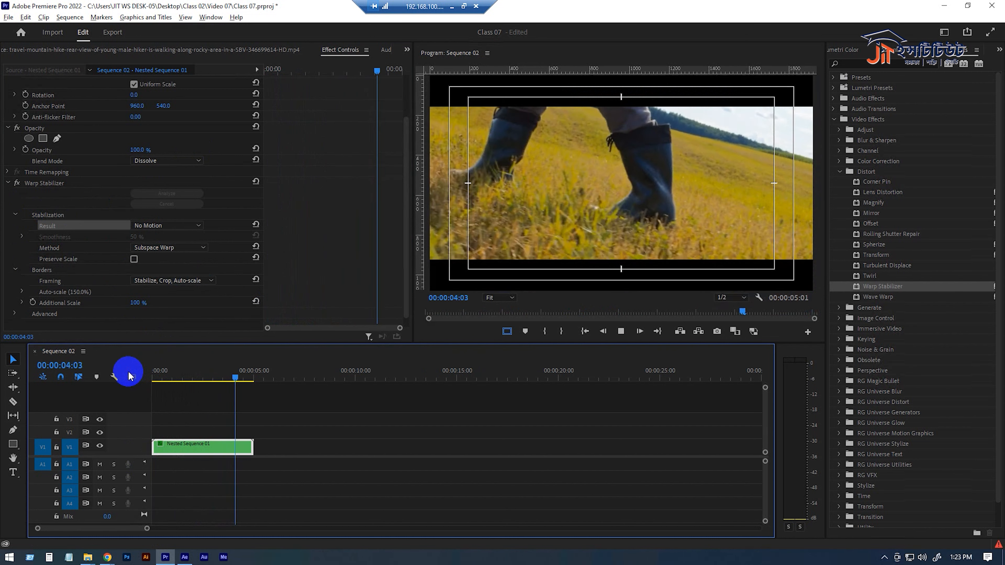
{"action": "key", "text": "space"}
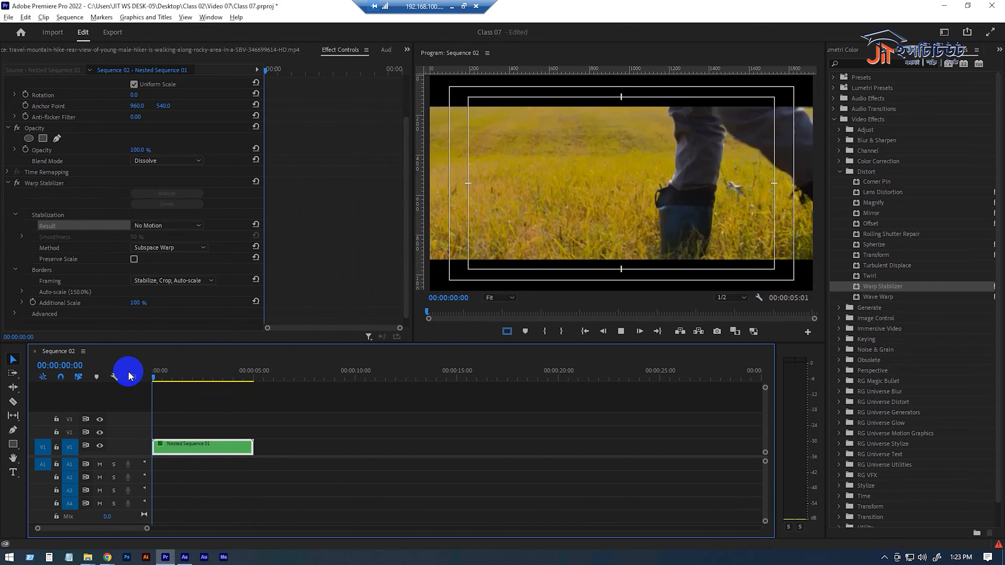
{"action": "left_click", "coordinate": [166, 225]}
{"action": "left_click", "coordinate": [170, 233]}
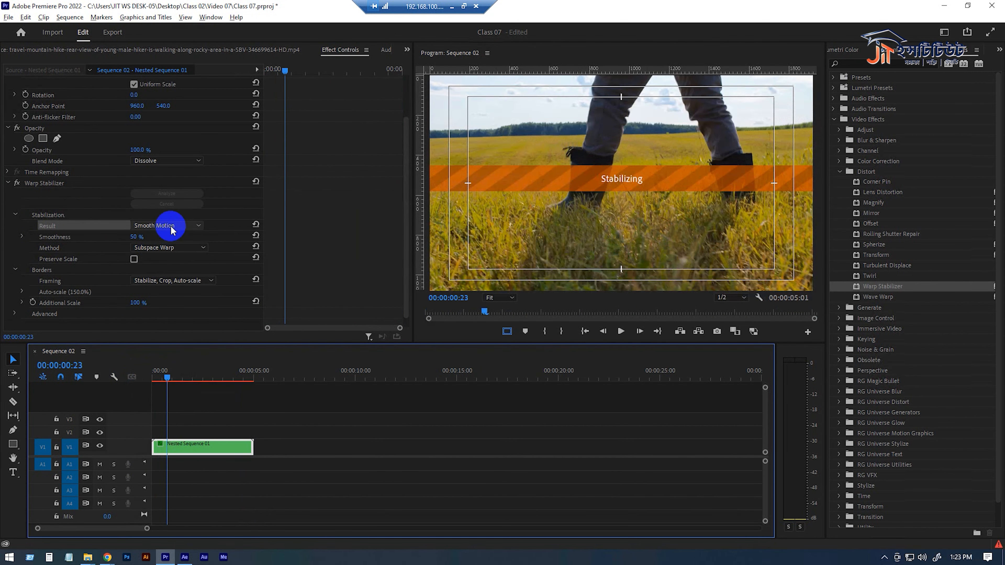
Set Warp Stabilizer's Smoothness to 10% and play the sequence from near the start.
{"action": "left_click", "coordinate": [41, 249]}
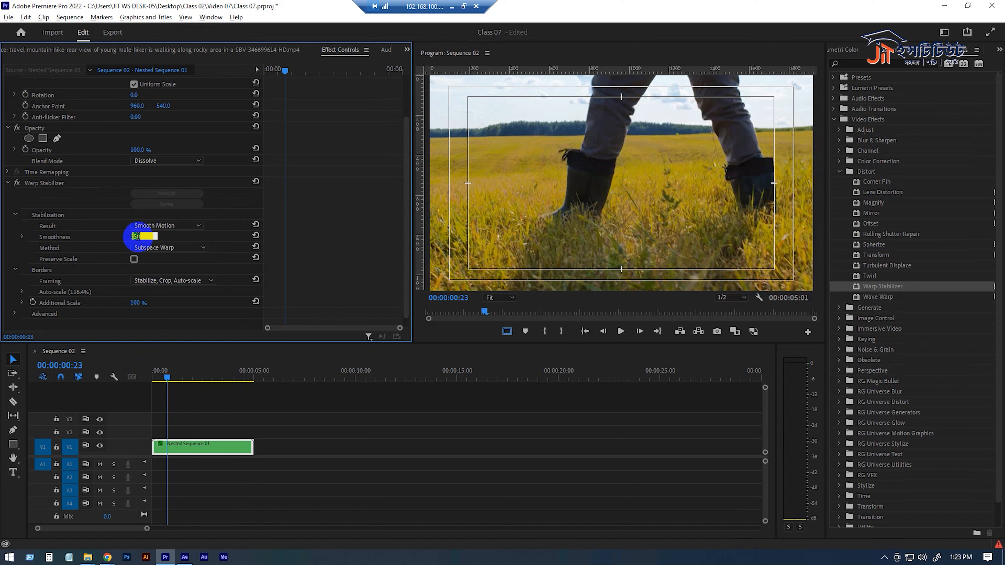
{"action": "type", "text": "10"}
{"action": "key", "text": "Return"}
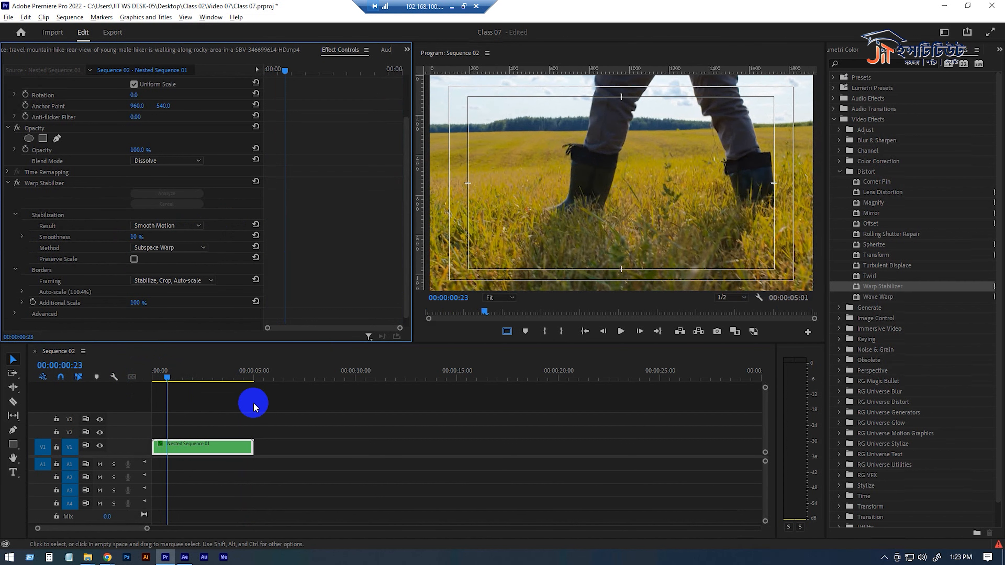
{"action": "left_click", "coordinate": [157, 374]}
{"action": "key", "text": "space"}
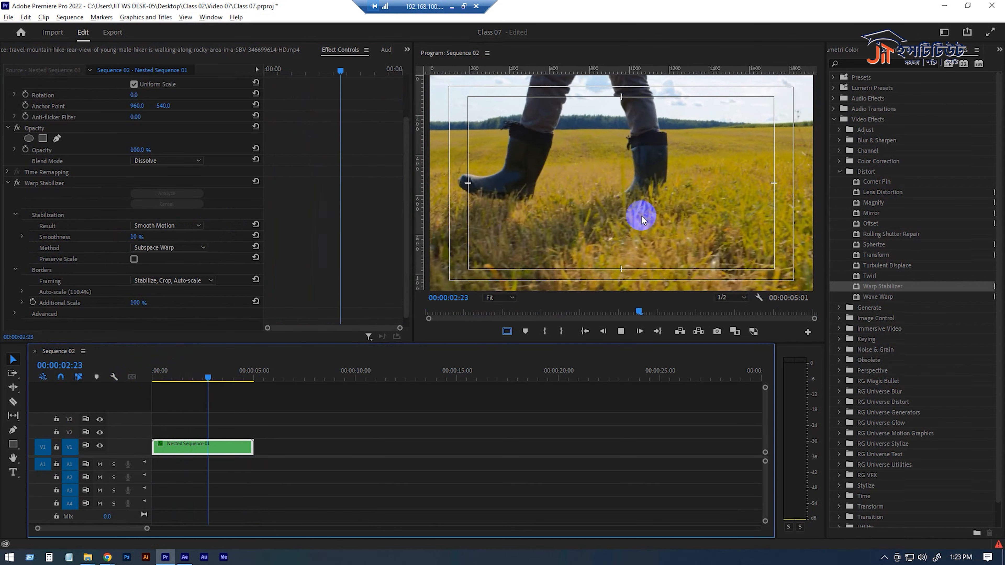
{"action": "key", "text": "space"}
Set Warp Stabilizer's Smoothness to 80% and play the sequence from the start to judge the motion.
{"action": "left_click", "coordinate": [137, 236]}
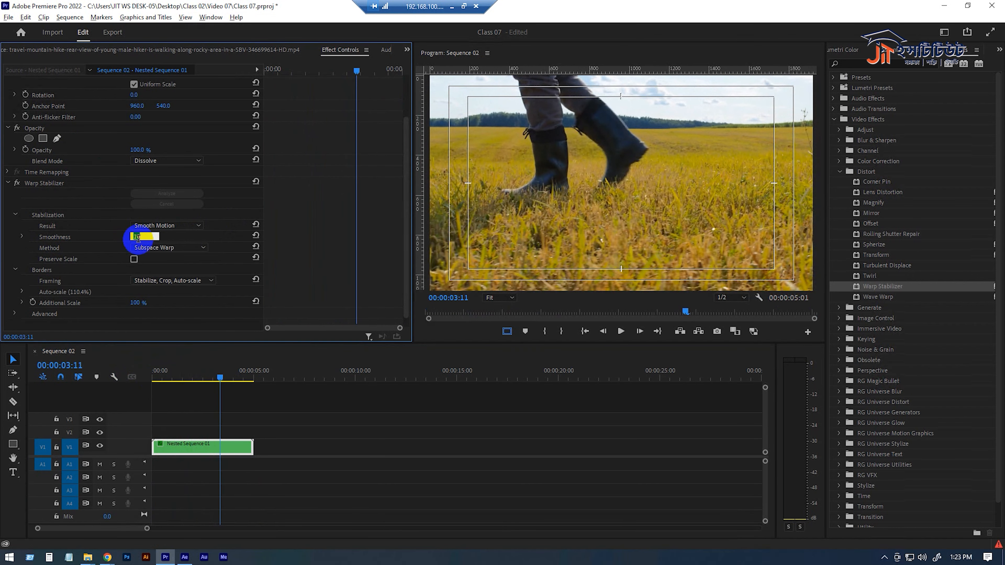
{"action": "type", "text": "80"}
{"action": "key", "text": "Return"}
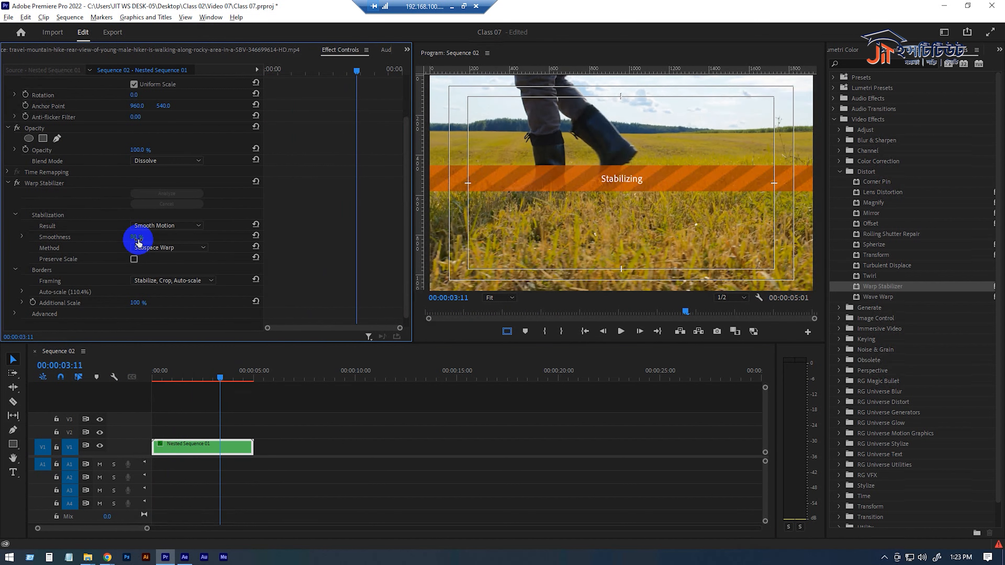
{"action": "left_click_drag", "start_coordinate": [198, 372], "coordinate": [141, 366]}
{"action": "key", "text": "space"}
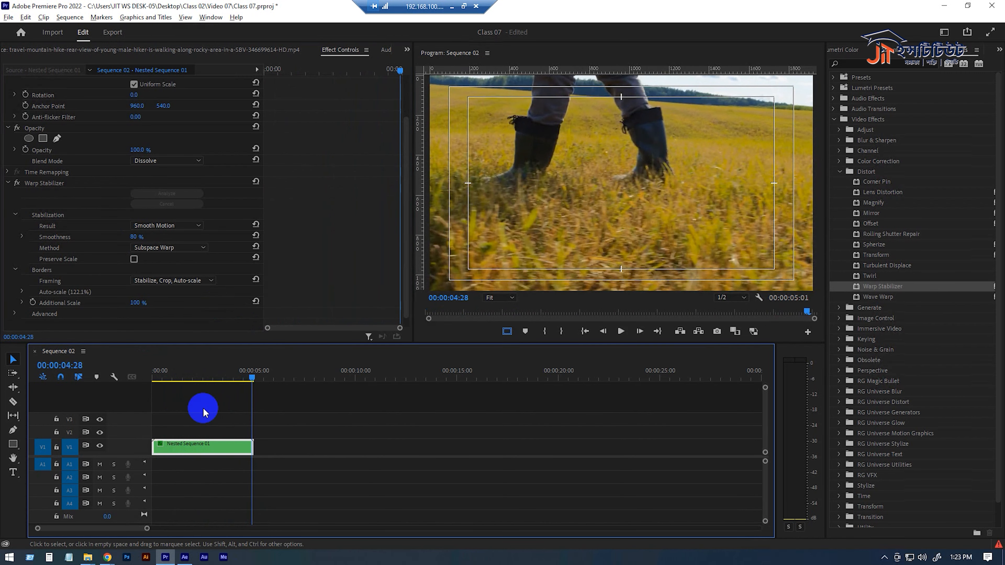
{"action": "key", "text": "space"}
Set Warp Stabilizer's Smoothness back to 50%.
{"action": "left_click", "coordinate": [137, 236]}
{"action": "key", "text": "Return"}
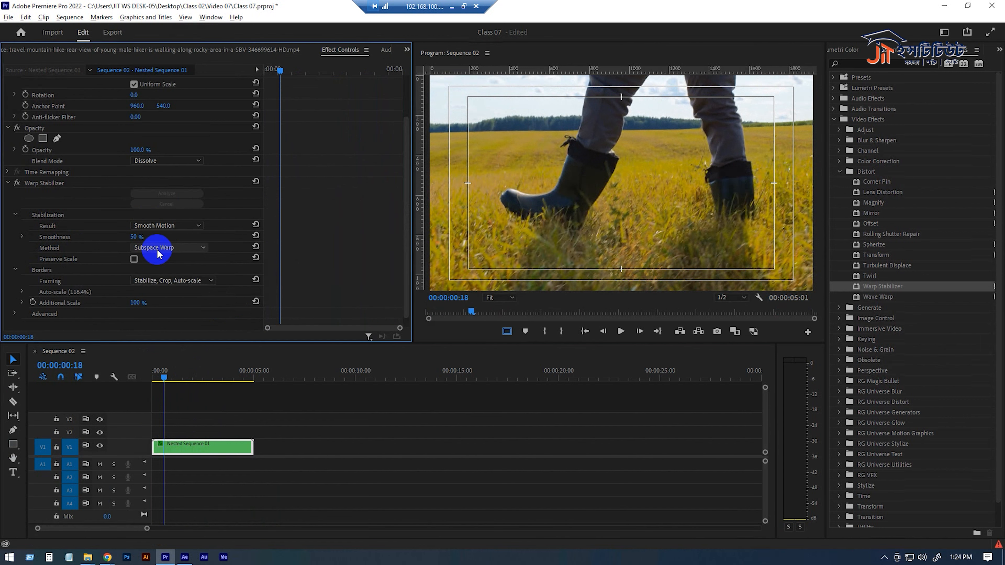
Switch the Warp Stabilizer method to Position and play the sequence from the start.
{"action": "left_click", "coordinate": [158, 248]}
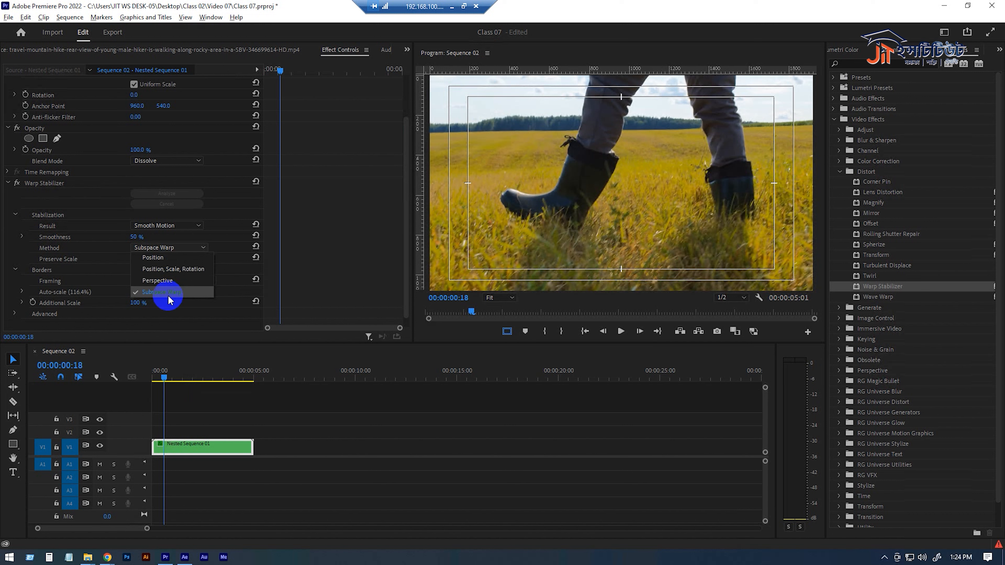
{"action": "left_click", "coordinate": [179, 259]}
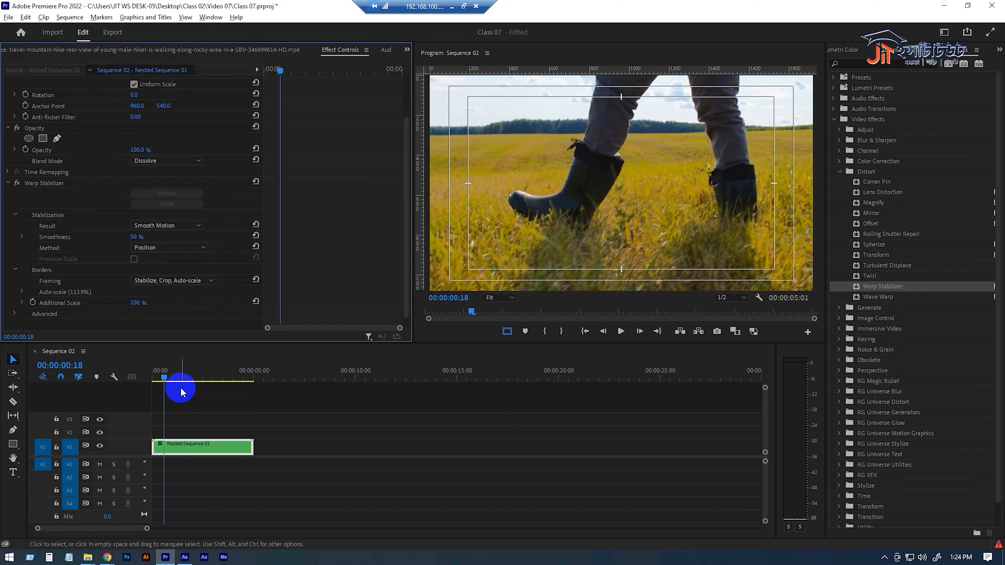
{"action": "left_click_drag", "start_coordinate": [166, 375], "coordinate": [98, 375]}
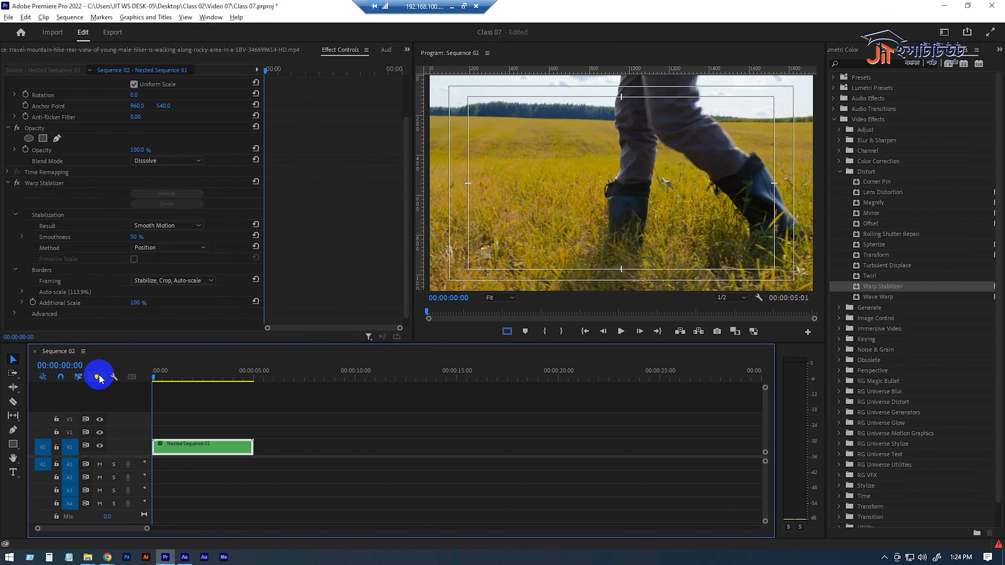
{"action": "key", "text": "space"}
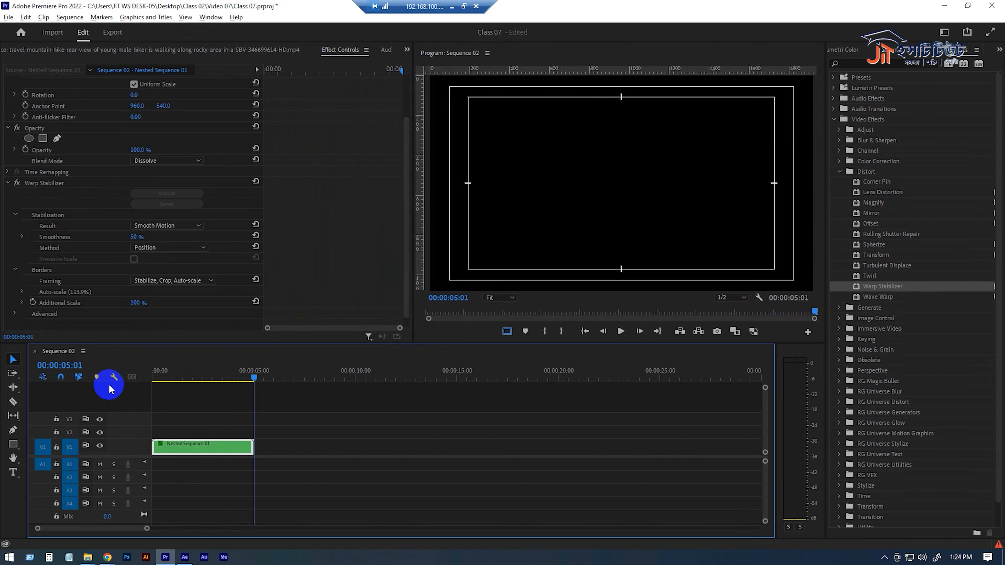
{"action": "key", "text": "space"}
Switch the Warp Stabilizer method to Position, Scale, Rotation and play the sequence to compare the motion.
{"action": "left_click", "coordinate": [168, 248]}
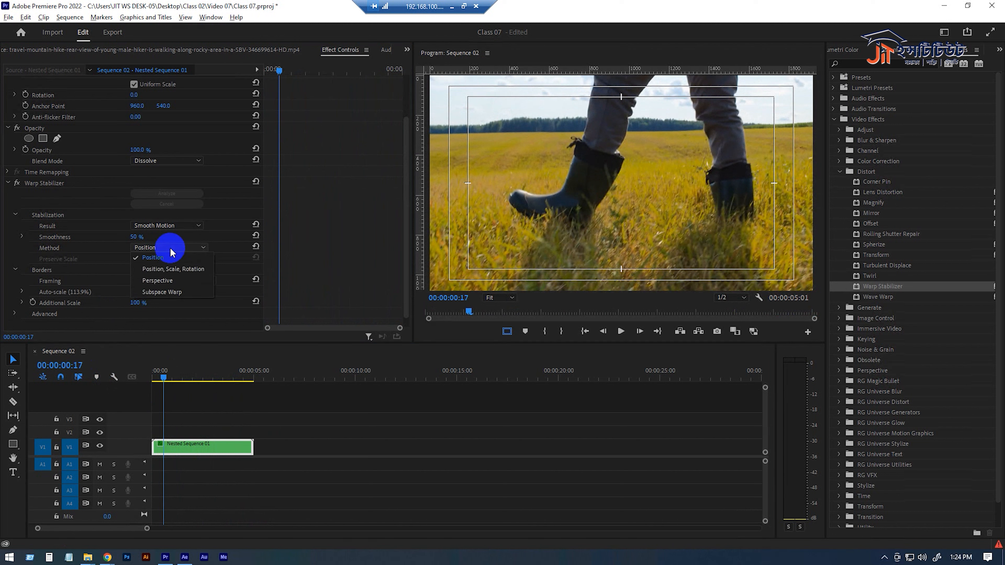
{"action": "left_click", "coordinate": [169, 271]}
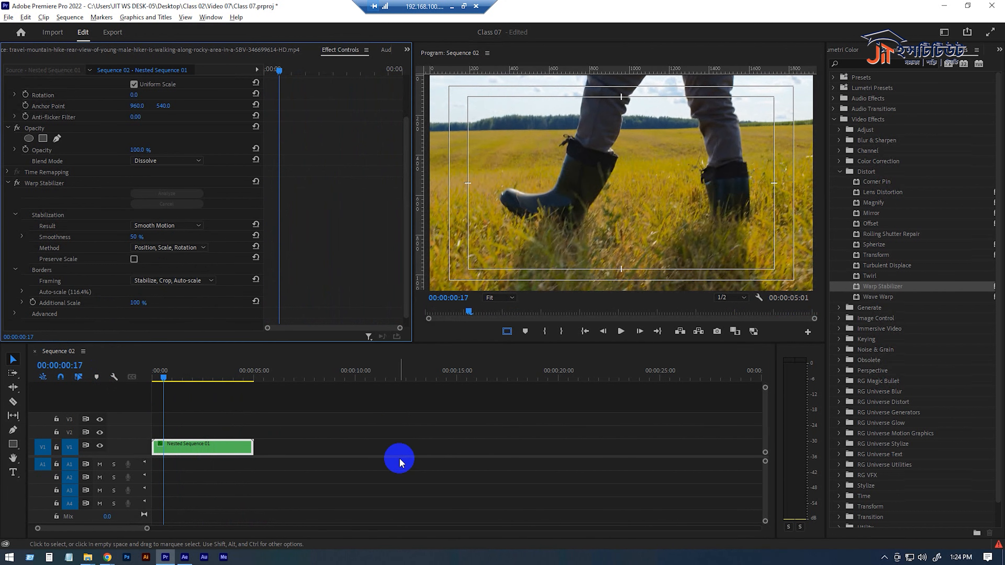
{"action": "key", "text": "space"}
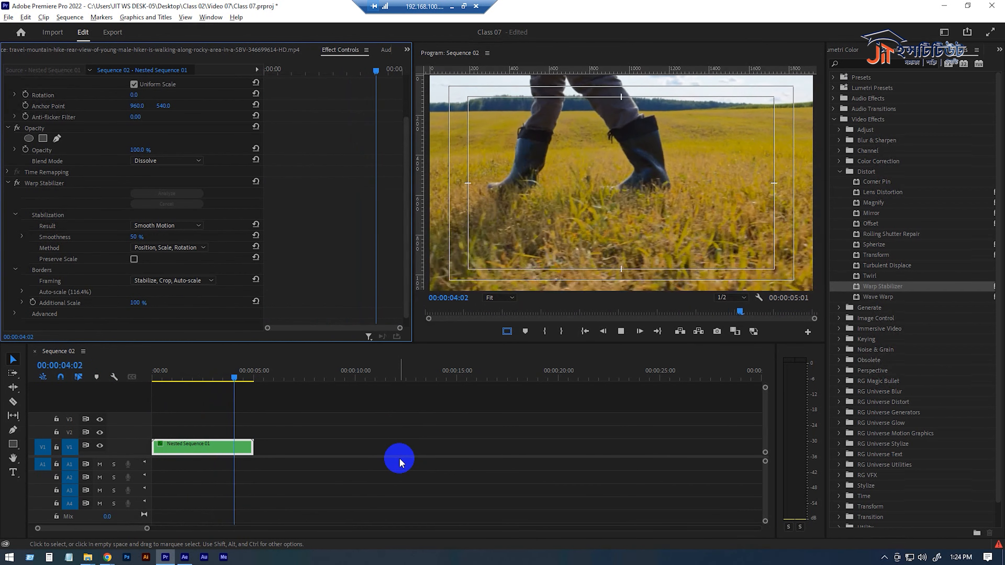
{"action": "key", "text": "space"}
Switch the Warp Stabilizer method to Perspective and play the sequence from the start.
{"action": "left_click", "coordinate": [202, 250]}
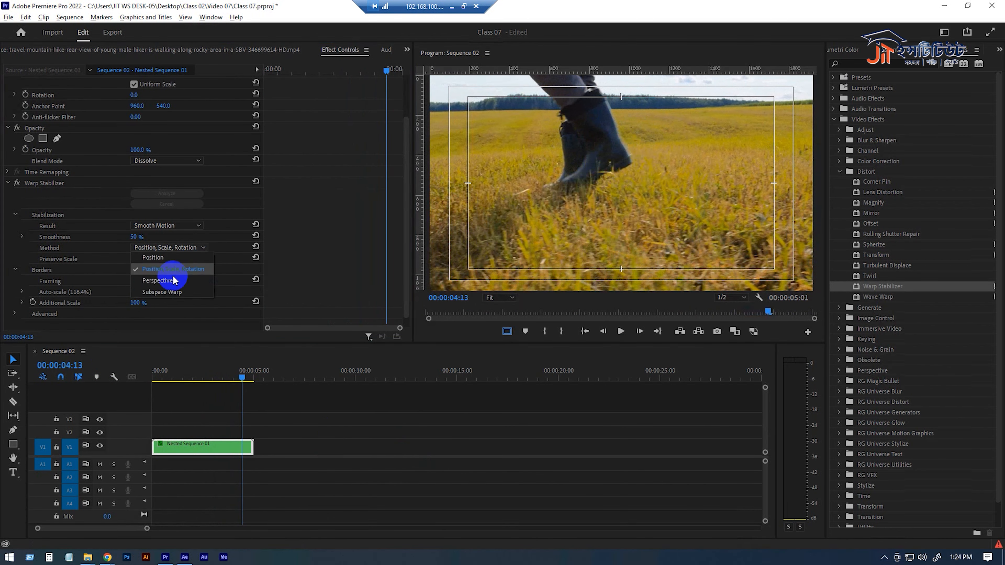
{"action": "left_click", "coordinate": [169, 270]}
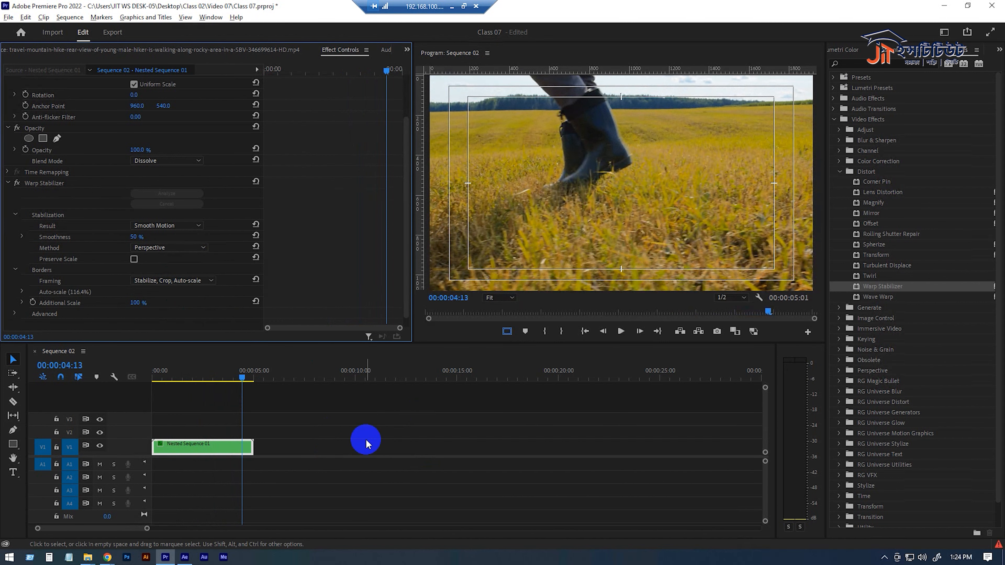
{"action": "left_click_drag", "start_coordinate": [210, 375], "coordinate": [67, 380]}
{"action": "key", "text": "space"}
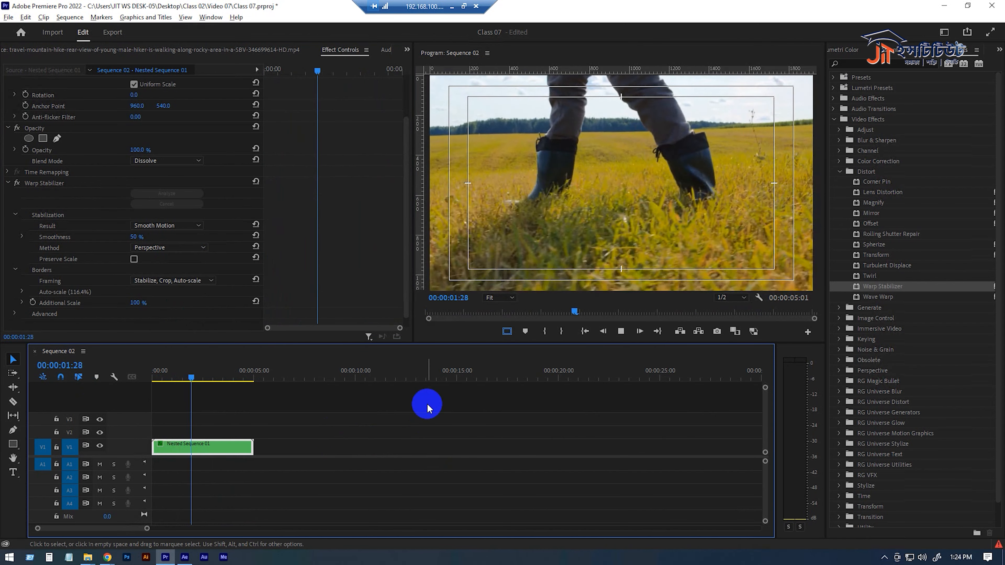
{"action": "key", "text": "space"}
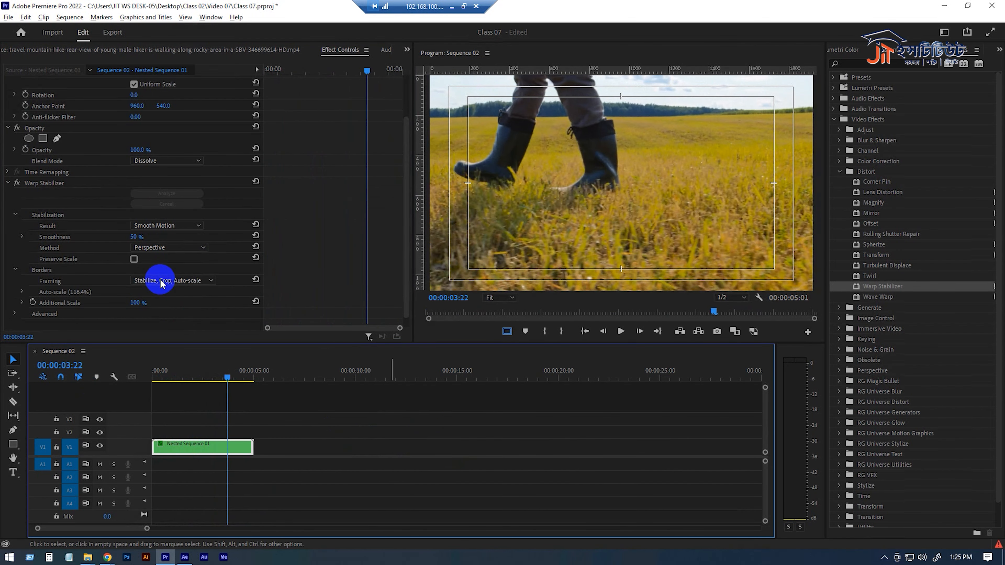
Set the Warp Stabilizer method back to Subspace Warp and play the sequence from the start.
{"action": "left_click", "coordinate": [168, 249]}
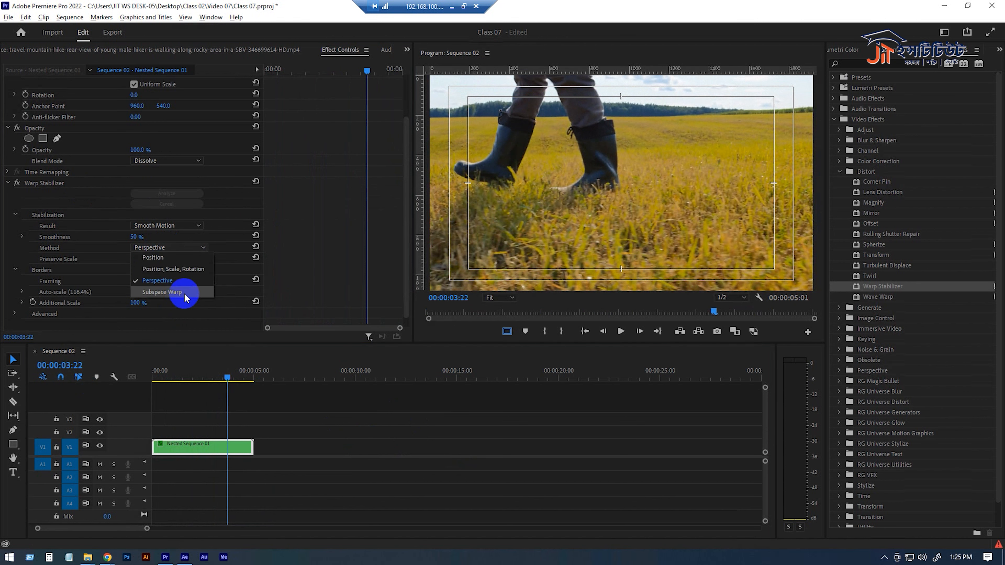
{"action": "left_click", "coordinate": [183, 293]}
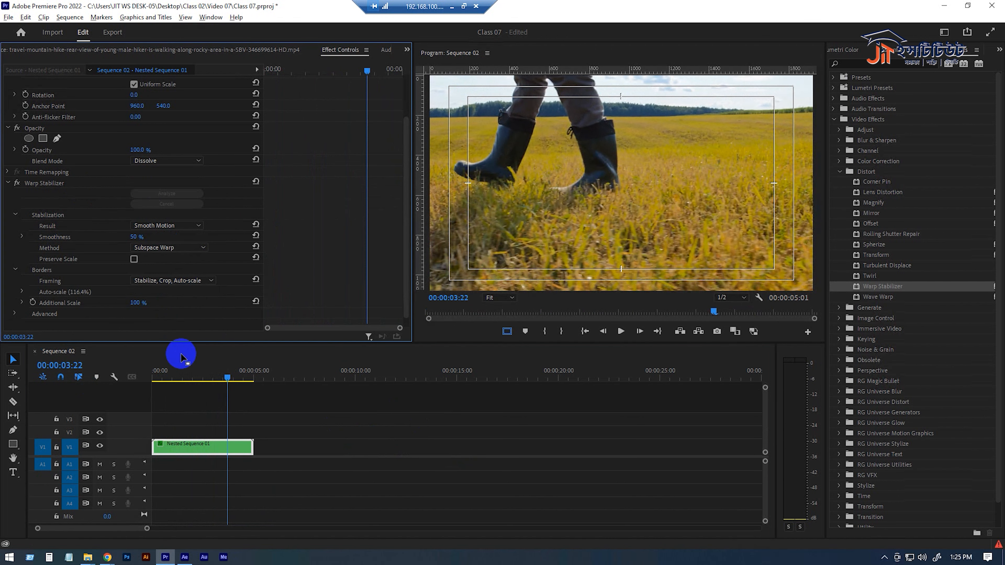
{"action": "left_click", "coordinate": [181, 359]}
{"action": "key", "text": "Home"}
{"action": "key", "text": "space"}
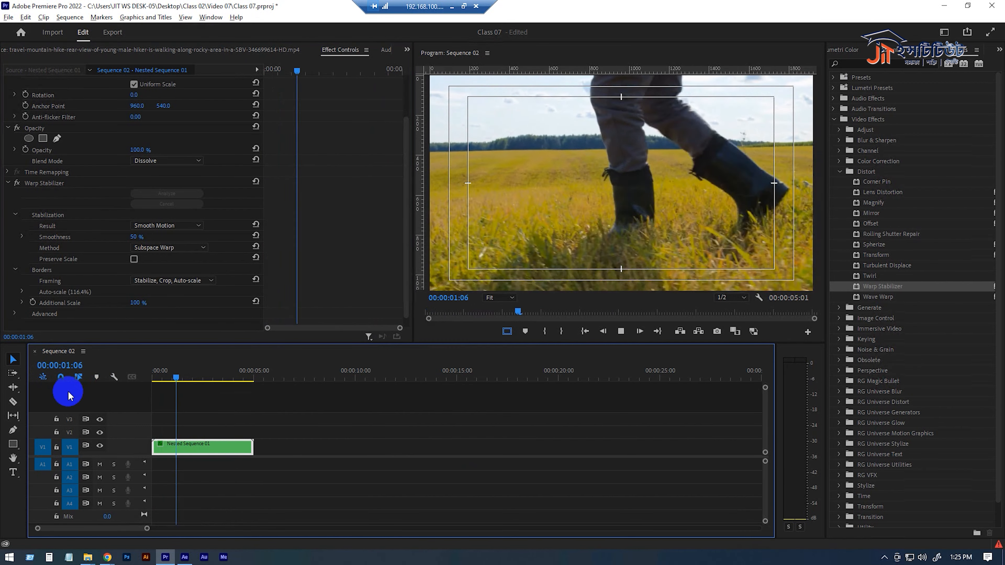
{"action": "key", "text": "space"}
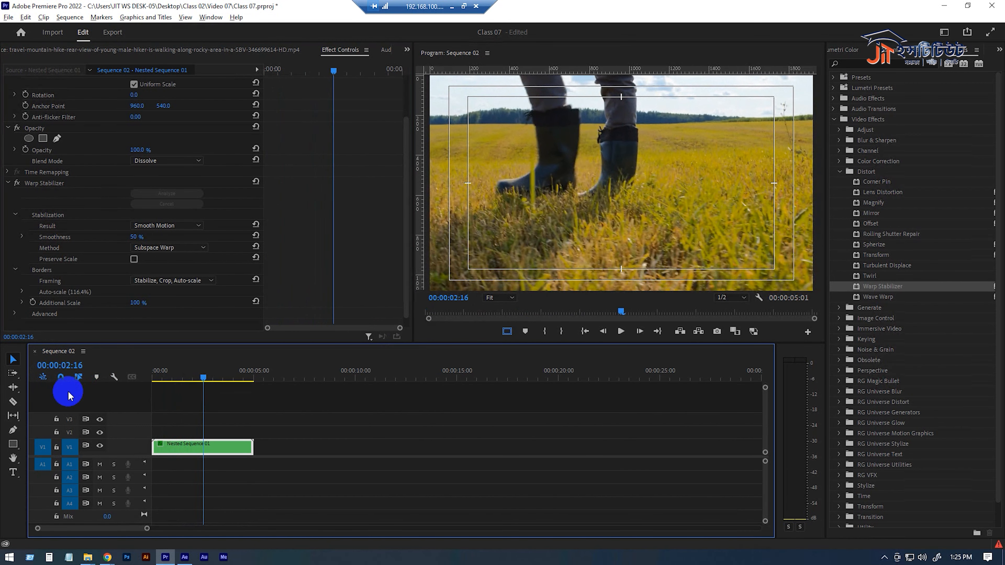
Try the Preserve Scale option by playing the sequence from the start with it enabled, and turn it off again.
{"action": "left_click", "coordinate": [134, 259]}
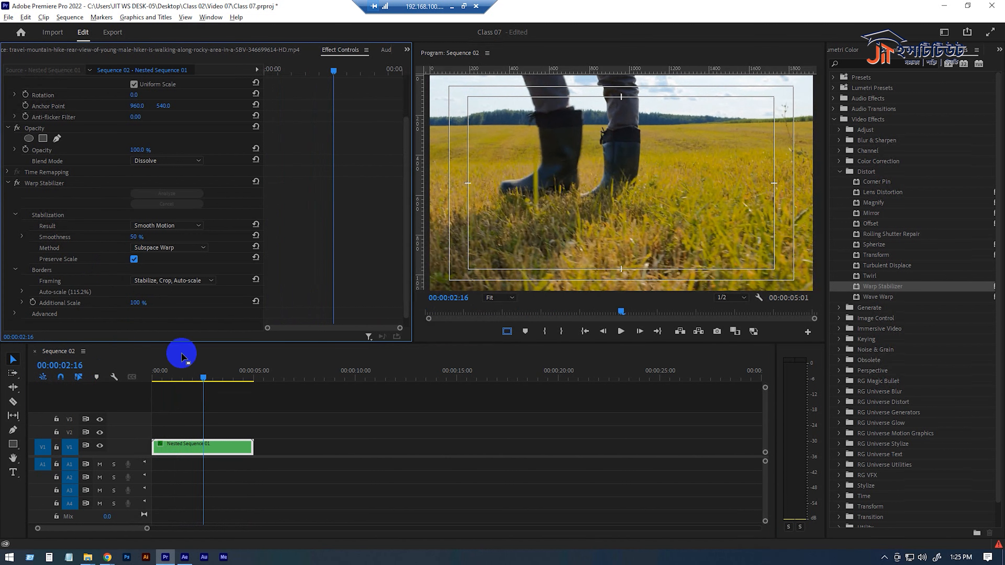
{"action": "left_click_drag", "start_coordinate": [191, 381], "coordinate": [134, 382]}
{"action": "key", "text": "space"}
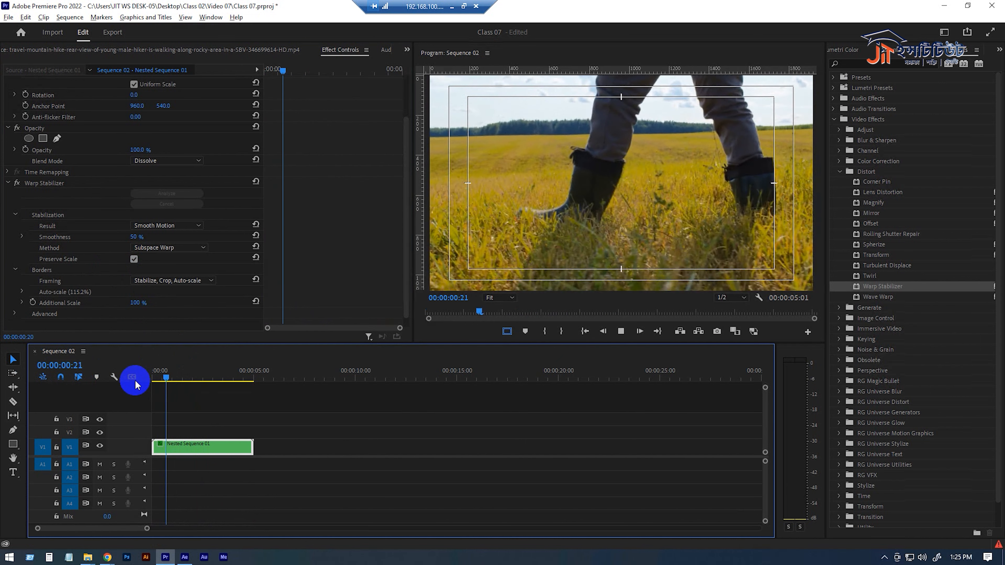
{"action": "key", "text": "space"}
{"action": "left_click", "coordinate": [134, 258]}
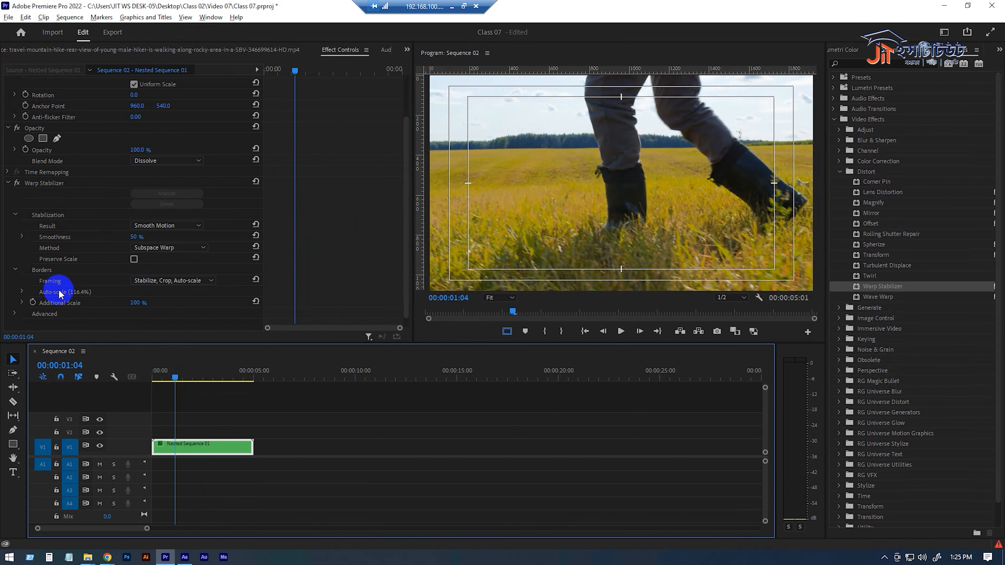
Set Warp Stabilizer's border framing to Stabilize Only.
{"action": "left_click", "coordinate": [38, 272]}
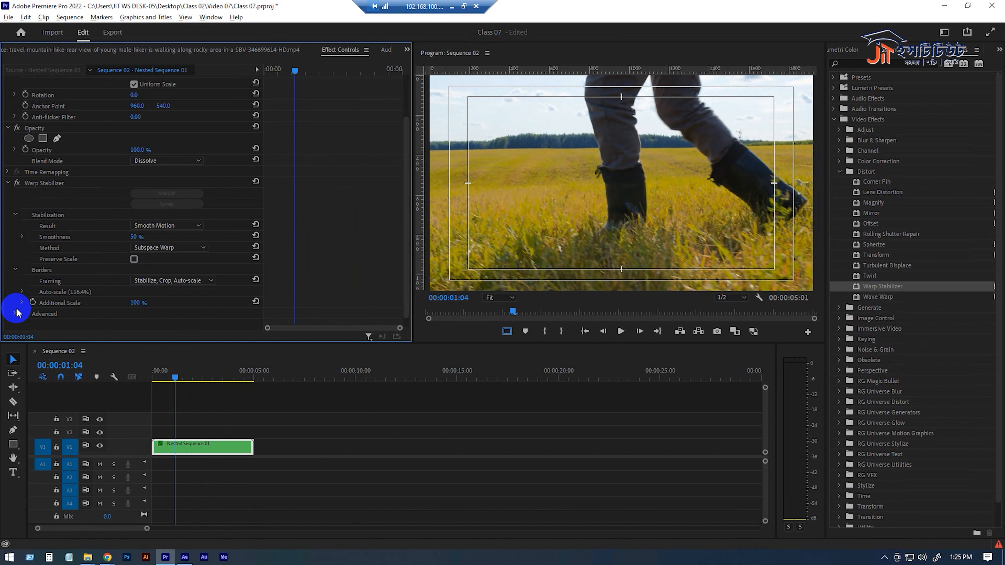
{"action": "left_click", "coordinate": [166, 281]}
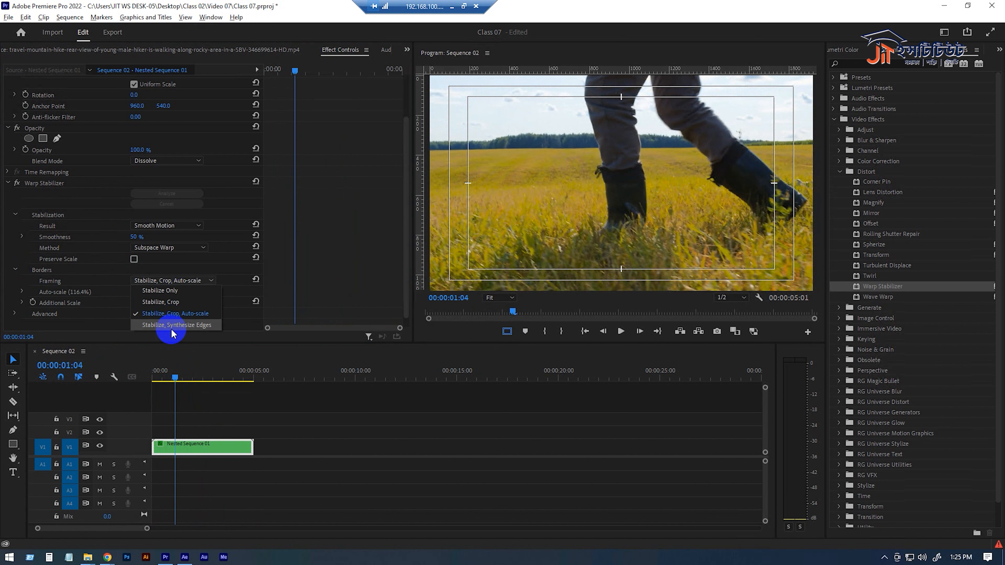
{"action": "left_click", "coordinate": [174, 293]}
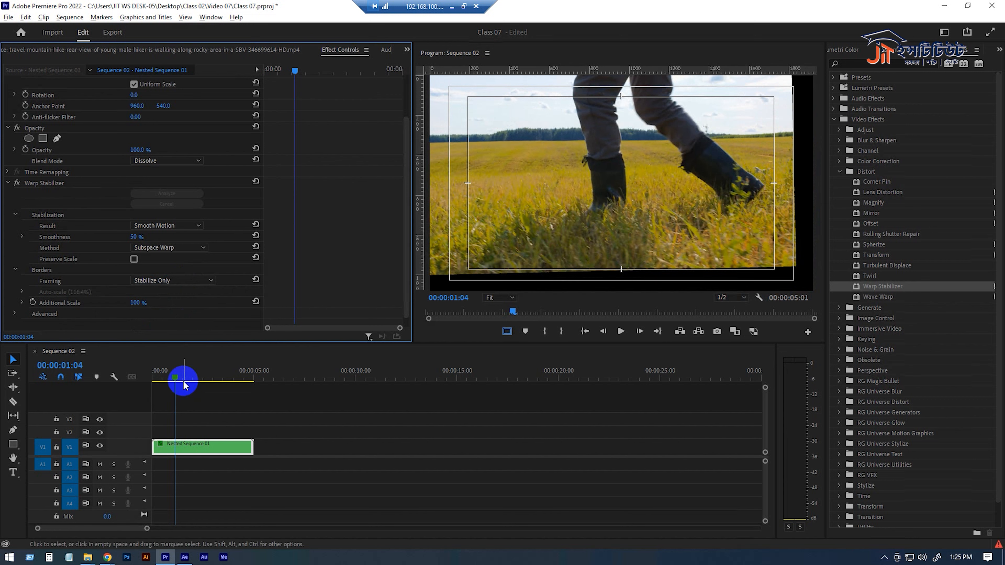
Play the sequence from the start to review the Stabilize Only framing.
{"action": "left_click_drag", "start_coordinate": [175, 374], "coordinate": [76, 382]}
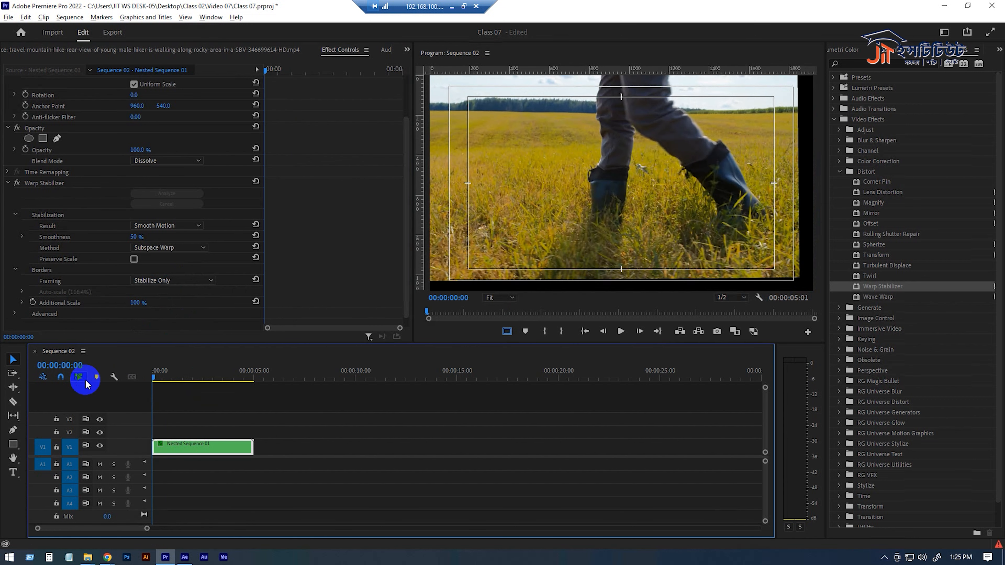
{"action": "key", "text": "space"}
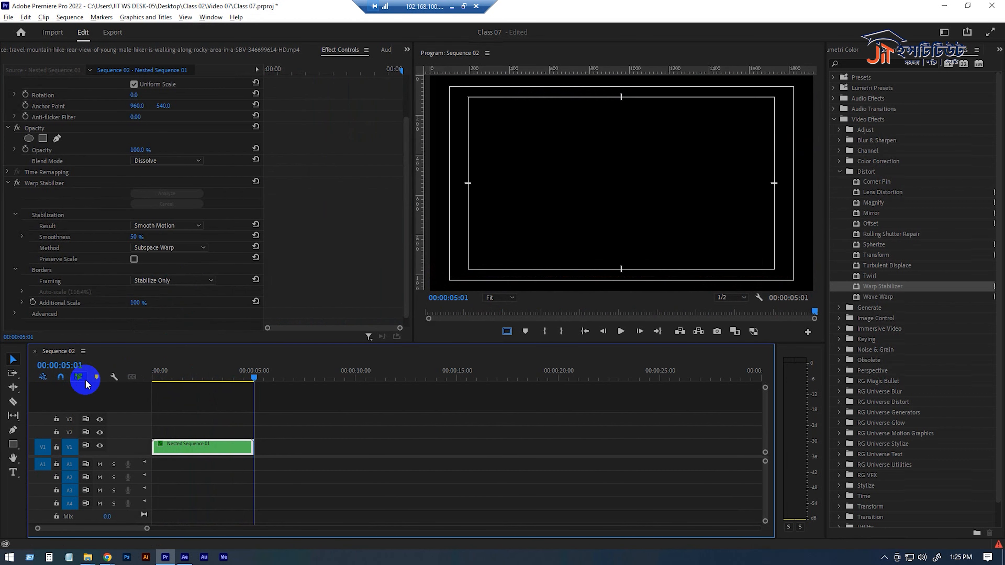
{"action": "key", "text": "space"}
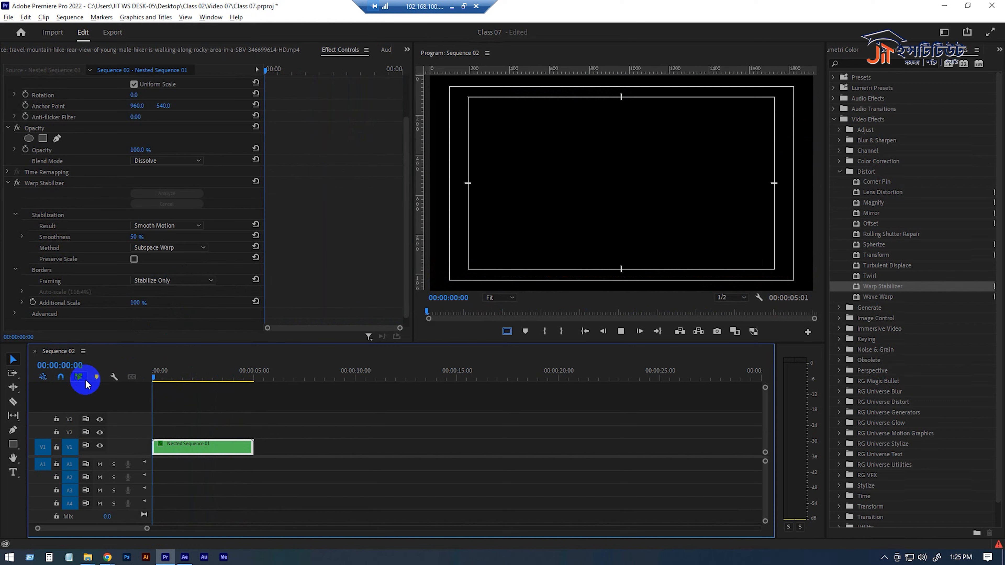
Set Warp Stabilizer's border framing to Stabilize, Crop and play the sequence to check it.
{"action": "left_click", "coordinate": [205, 280]}
{"action": "left_click", "coordinate": [190, 305]}
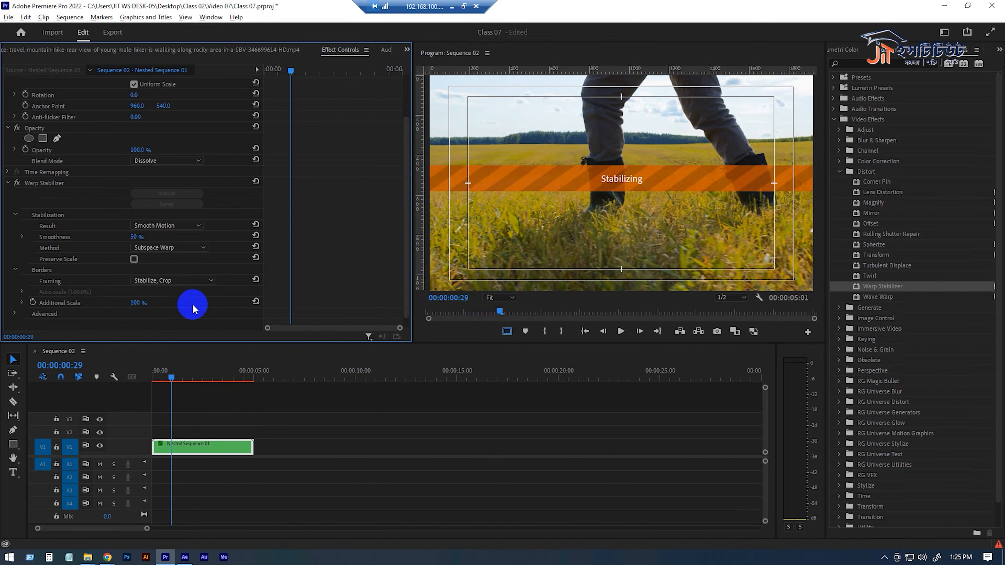
{"action": "key", "text": "space"}
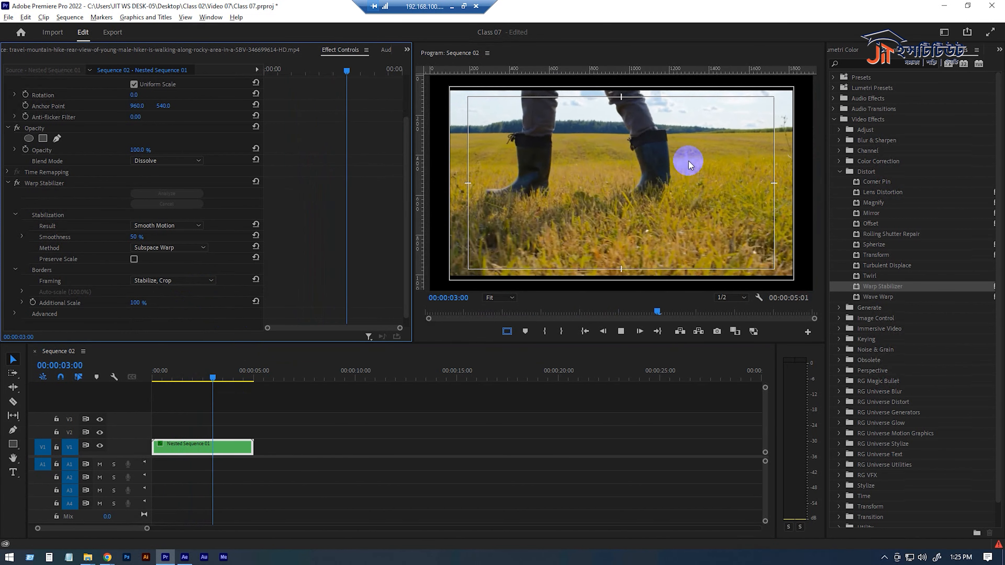
{"action": "key", "text": "space"}
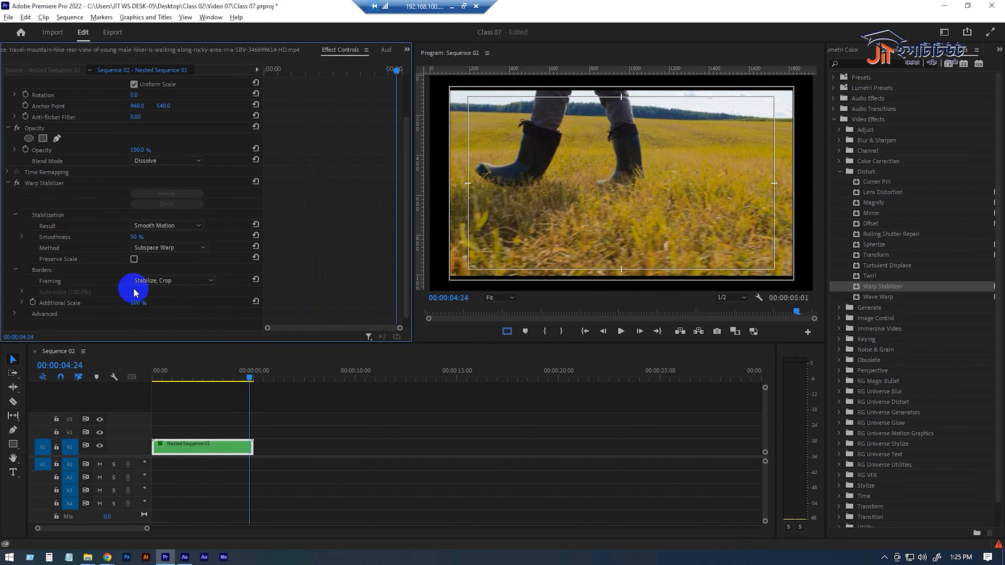
Set Warp Stabilizer's border framing to Stabilize, Crop, Auto-scale and play the sequence from the start.
{"action": "left_click", "coordinate": [160, 282]}
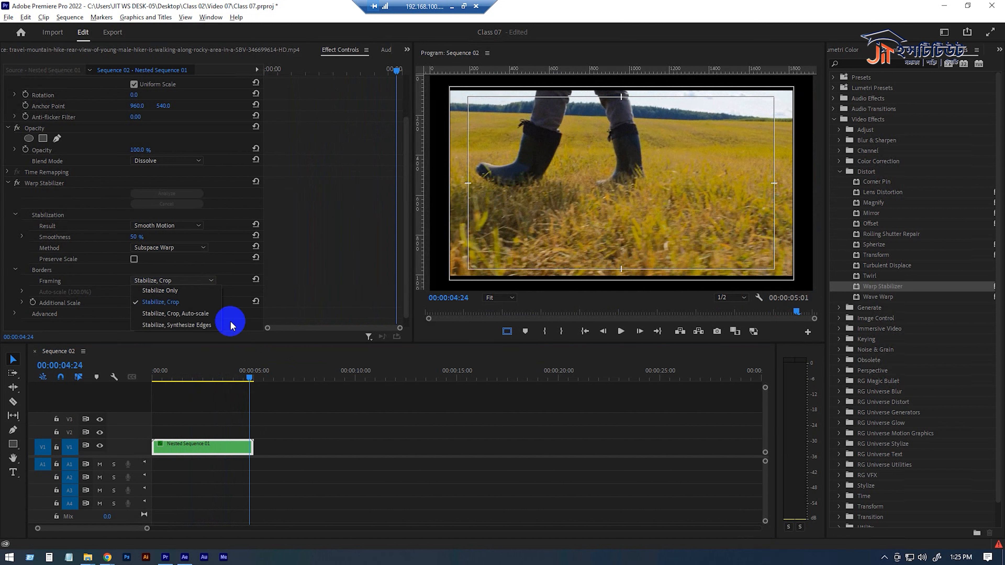
{"action": "left_click", "coordinate": [199, 315]}
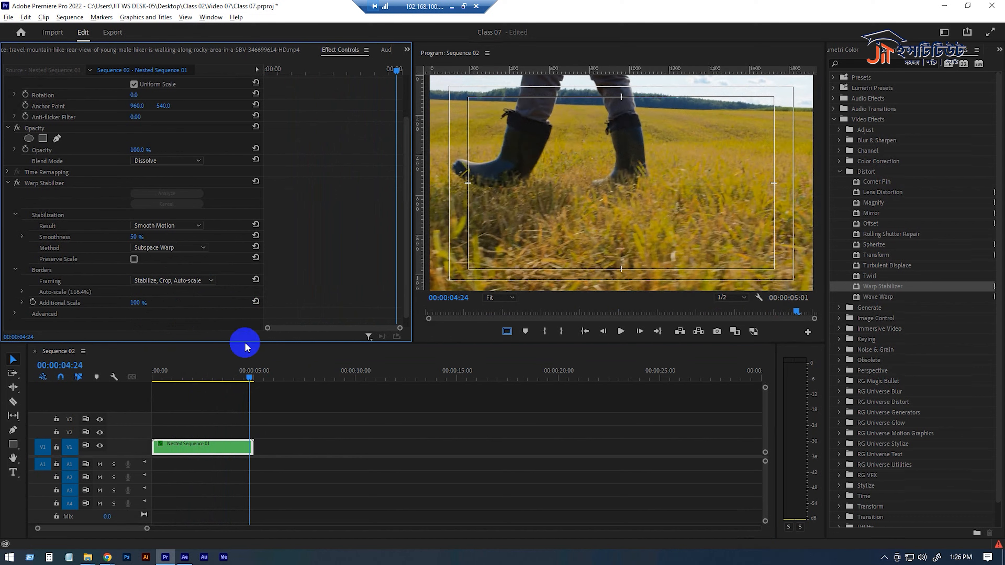
{"action": "key", "text": "Home"}
{"action": "key", "text": "space"}
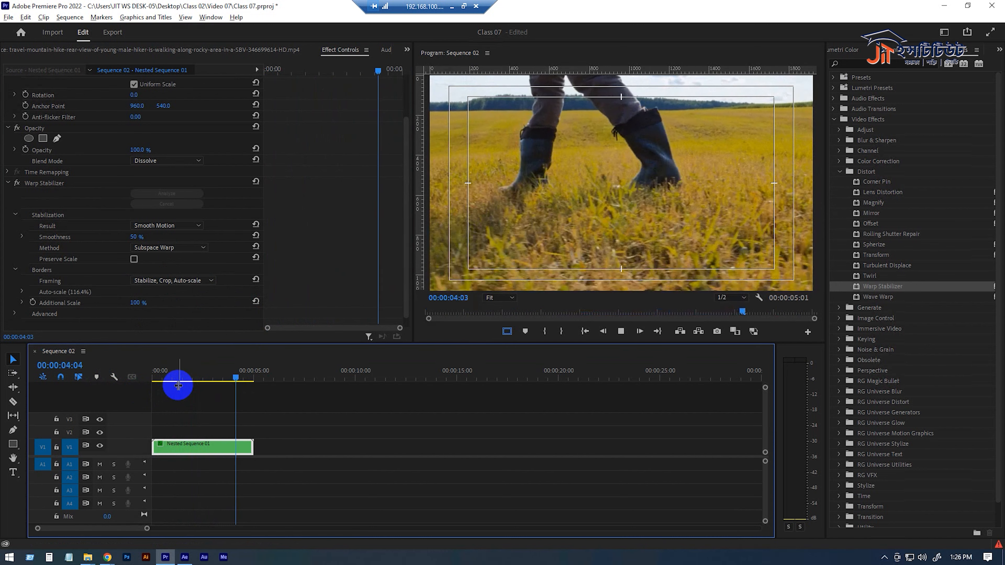
{"action": "key", "text": "Home"}
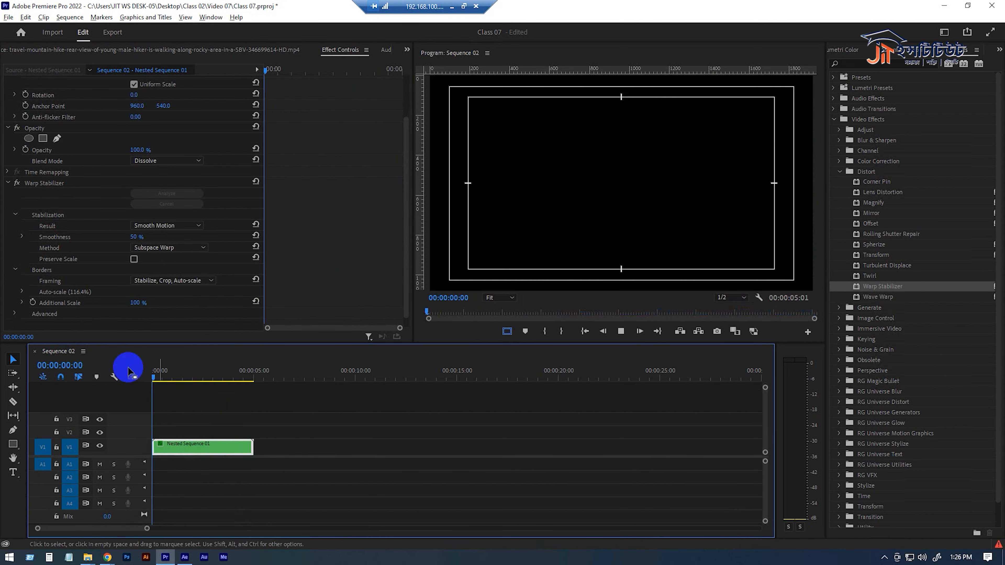
{"action": "key", "text": "space"}
{"action": "key", "text": "space"}
Try the Stabilize, Synthesize Edges border framing in Warp Stabilizer and play the sequence.
{"action": "left_click", "coordinate": [168, 277]}
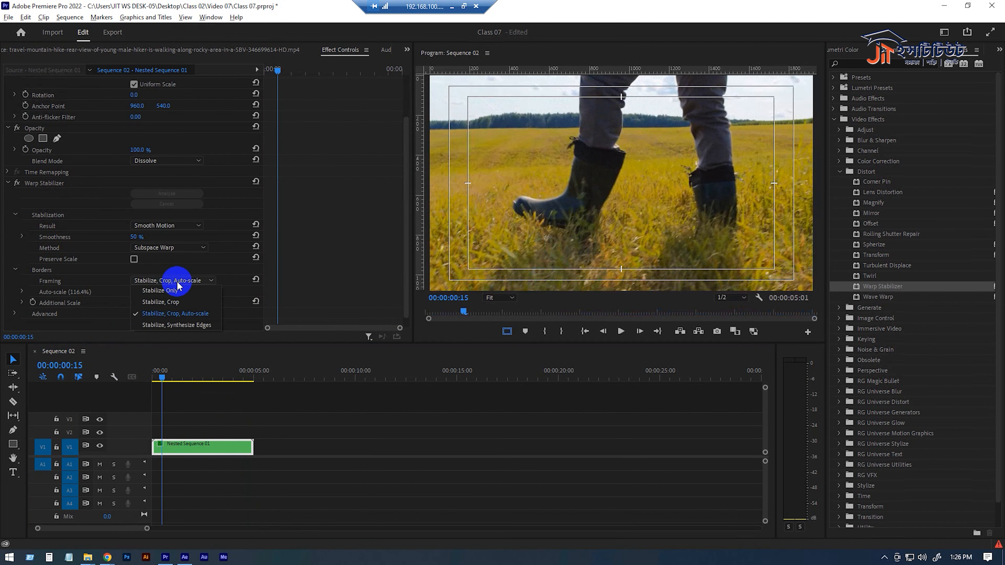
{"action": "left_click", "coordinate": [189, 325]}
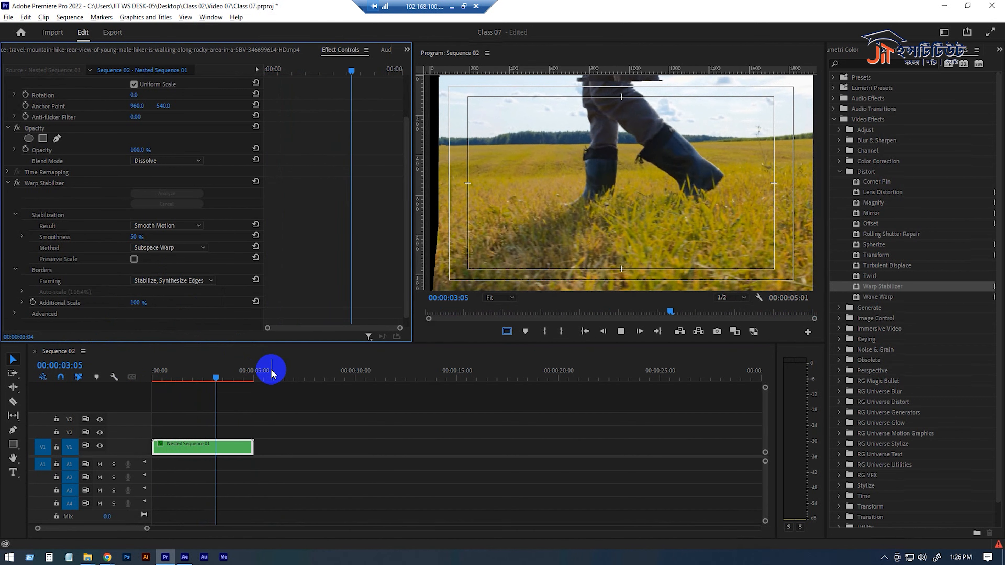
{"action": "key", "text": "space"}
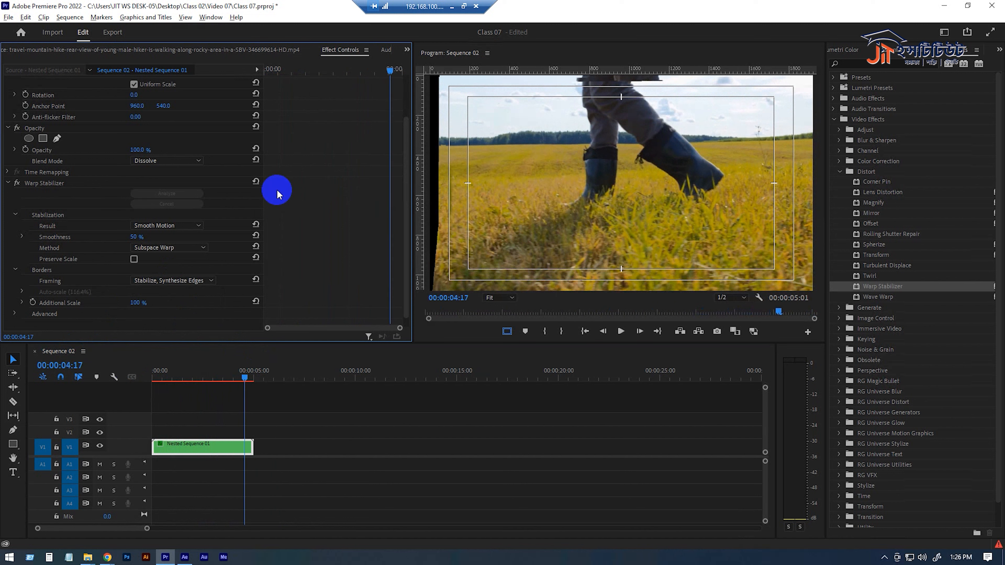
Set Warp Stabilizer's border framing back to Stabilize, Crop, Auto-scale and replay the sequence from the start.
{"action": "left_click", "coordinate": [198, 280]}
{"action": "left_click", "coordinate": [180, 313]}
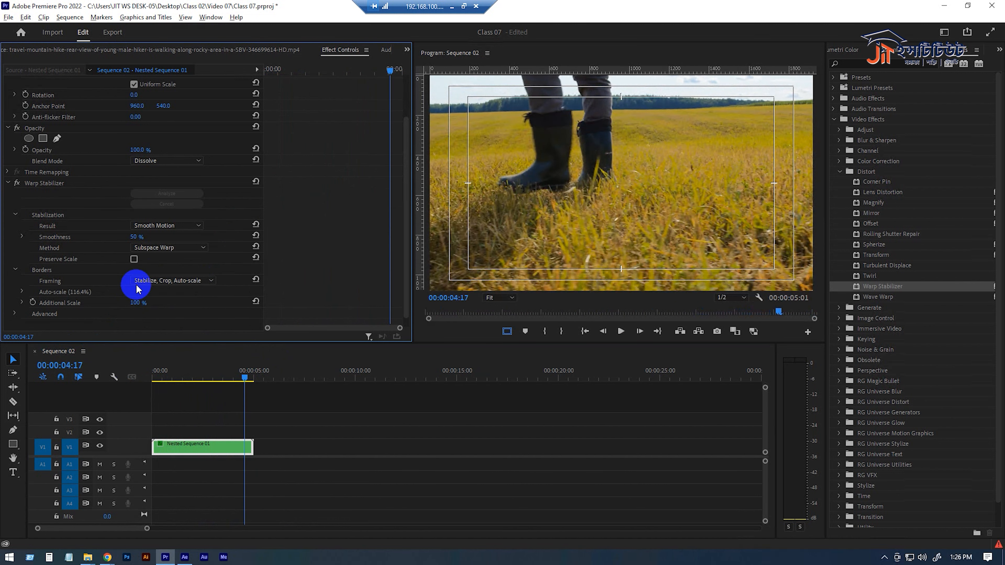
{"action": "left_click", "coordinate": [140, 282]}
{"action": "left_click", "coordinate": [110, 288]}
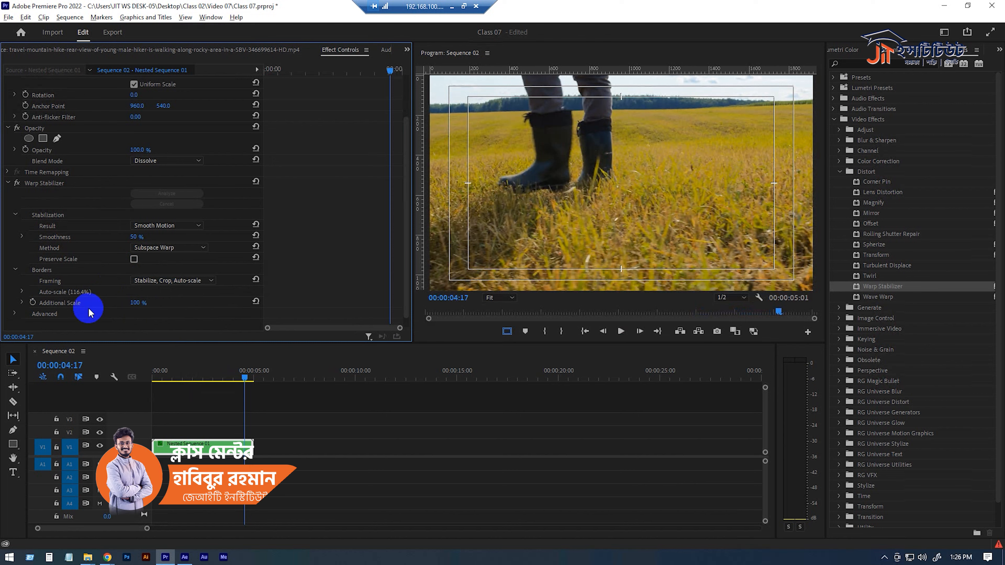
{"action": "left_click", "coordinate": [156, 376]}
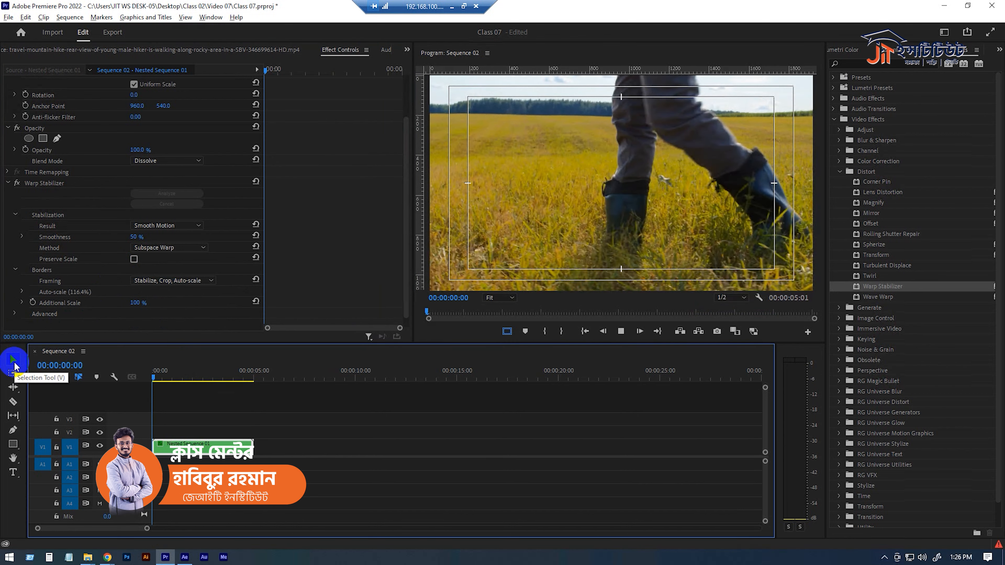
{"action": "key", "text": "space"}
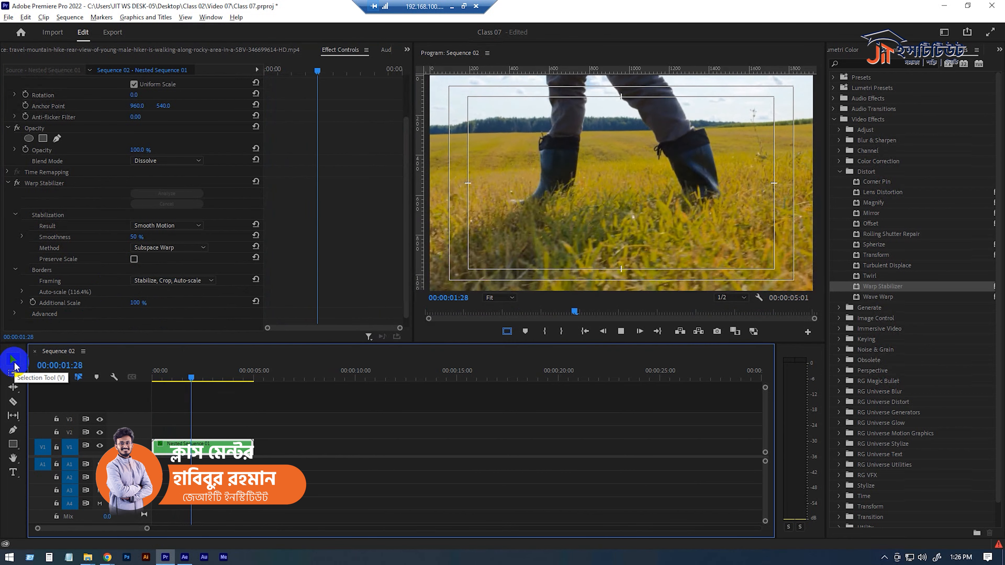